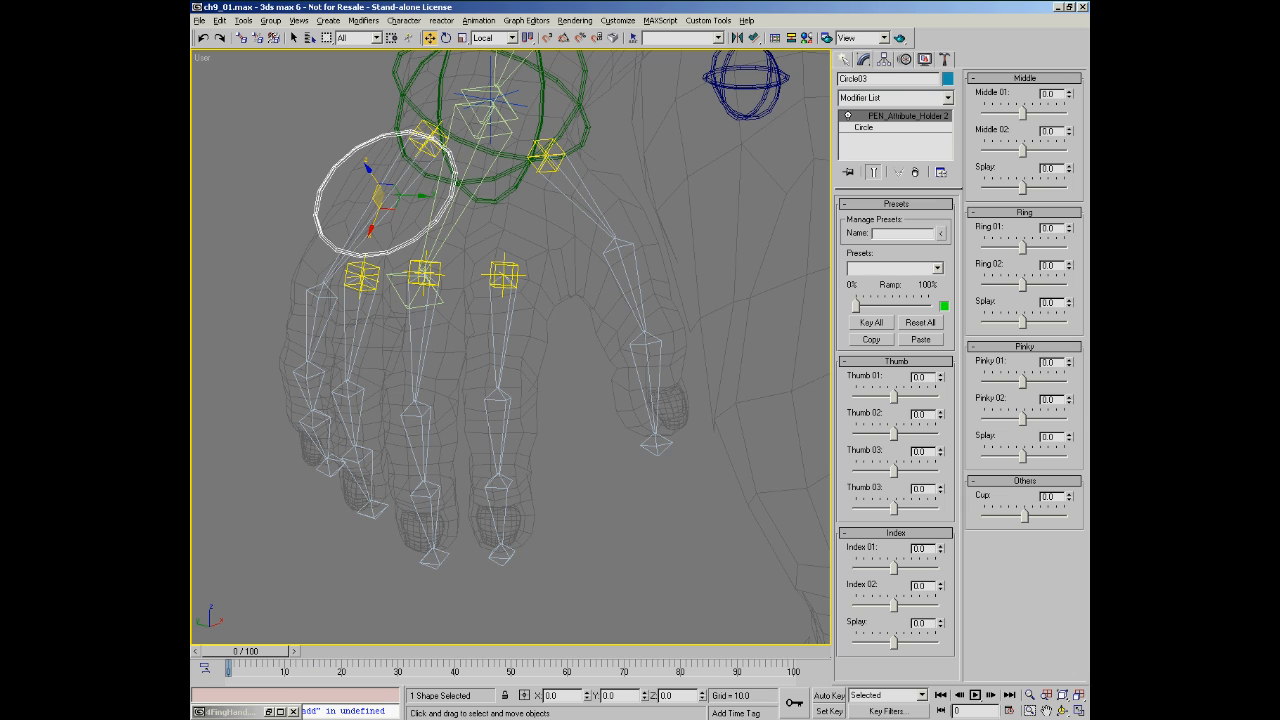
- Examine the index finger bones and the Index sliders on the hand control circle
{"action": "left_click", "coordinate": [508, 417]}
{"action": "middle_click_drag", "start_coordinate": [514, 408], "coordinate": [490, 386]}
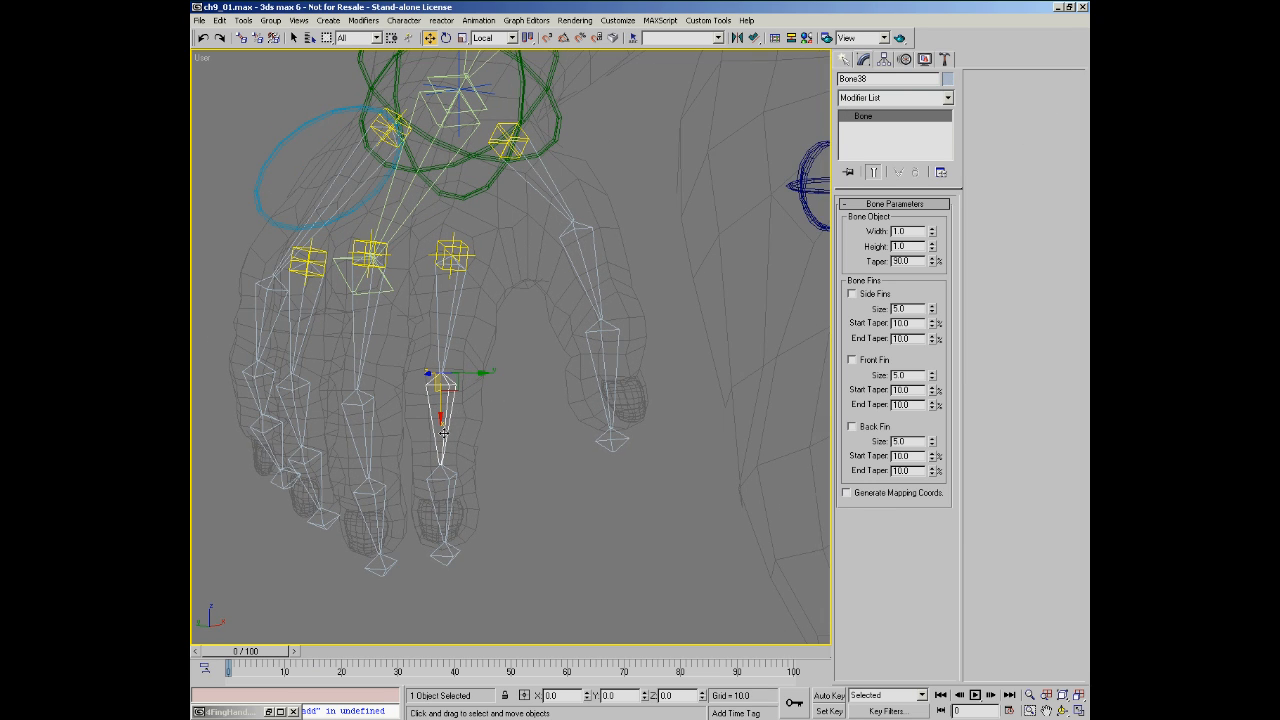
{"action": "middle_click_drag", "start_coordinate": [440, 456], "coordinate": [489, 436], "text": "alt"}
{"action": "left_click", "coordinate": [271, 163]}
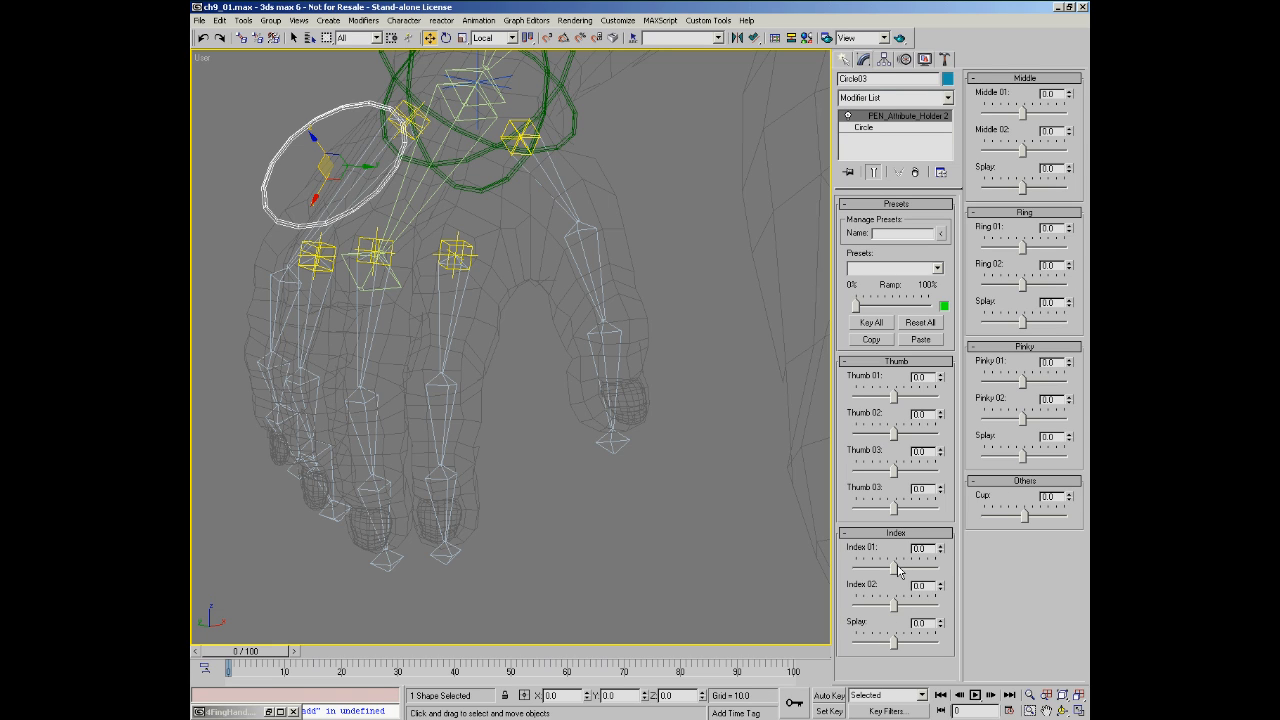
{"action": "left_click", "coordinate": [450, 275]}
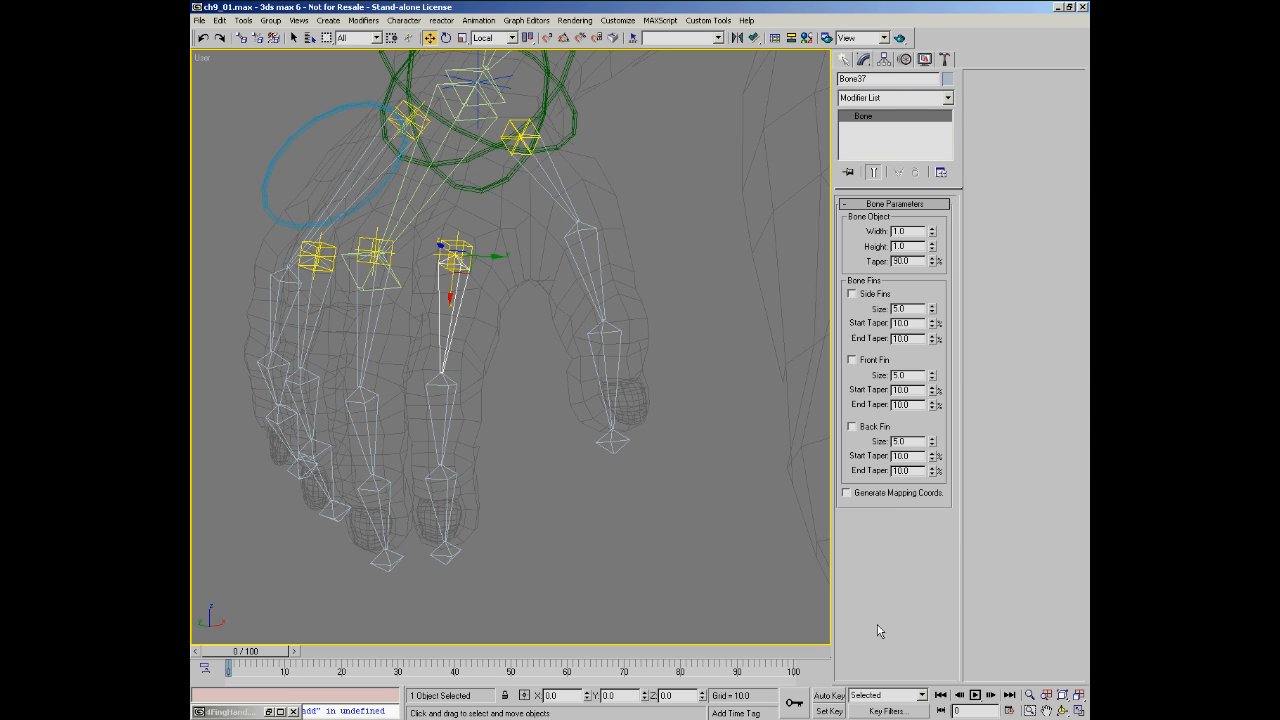
{"action": "left_click", "coordinate": [274, 216]}
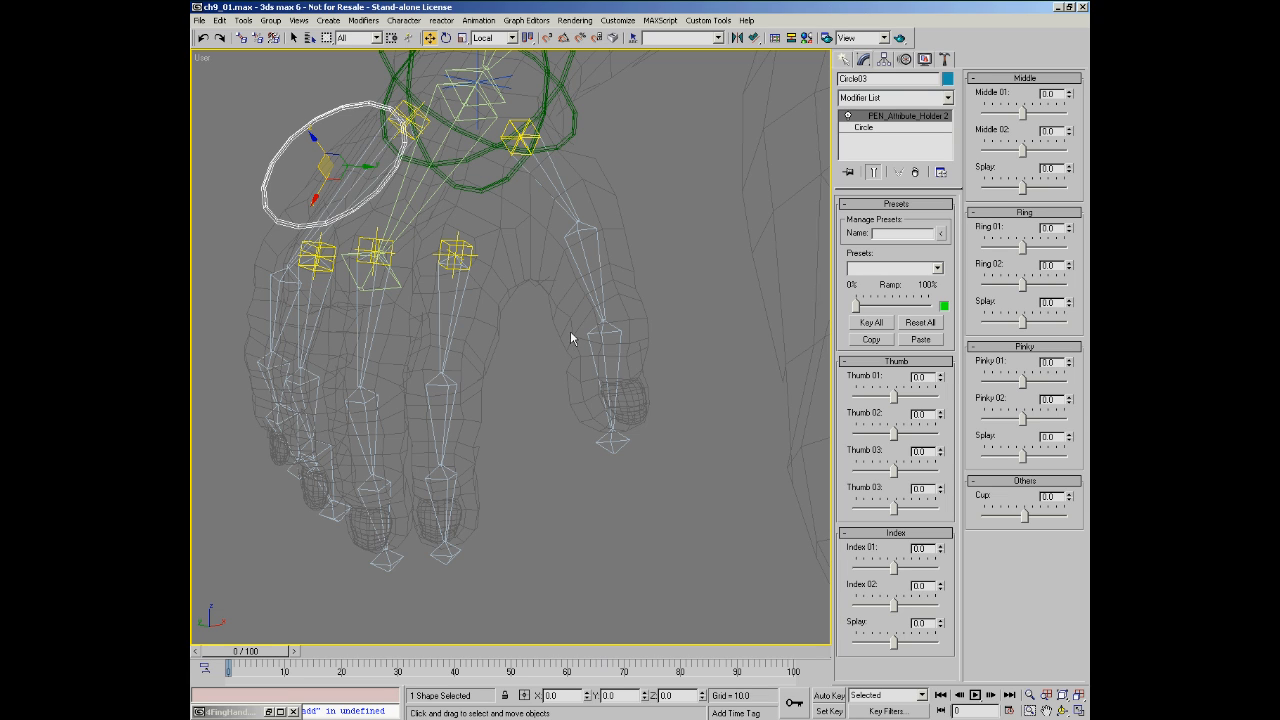
- Start a parameter wire from the Zero Euler XYZ Y Rotation of the index finger's middle bone to the control circle's HandControls index02 attribute
{"action": "left_click", "coordinate": [448, 390]}
{"action": "right_click", "coordinate": [500, 391]}
{"action": "left_click", "coordinate": [540, 504]}
{"action": "mouse_move", "coordinate": [443, 380]}
{"action": "mouse_move", "coordinate": [506, 392]}
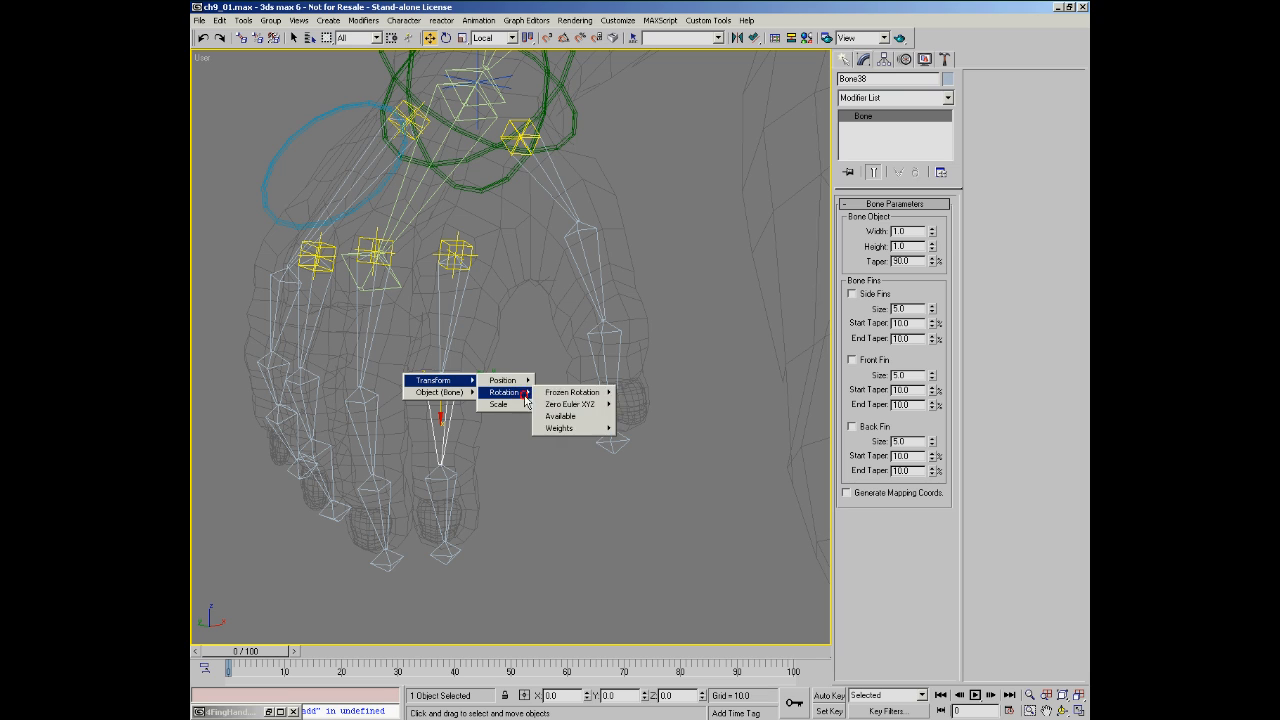
{"action": "mouse_move", "coordinate": [566, 404]}
{"action": "left_click", "coordinate": [638, 416]}
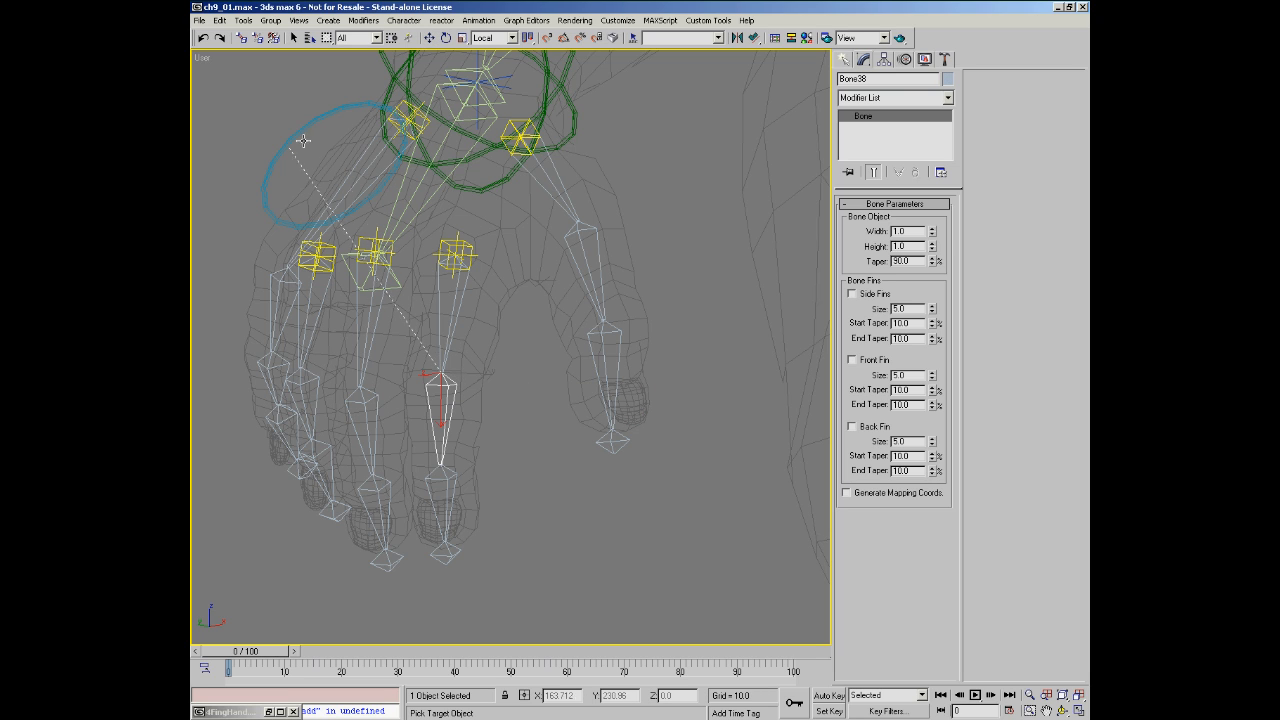
{"action": "left_click", "coordinate": [272, 152]}
{"action": "mouse_move", "coordinate": [288, 175]}
{"action": "mouse_move", "coordinate": [364, 176]}
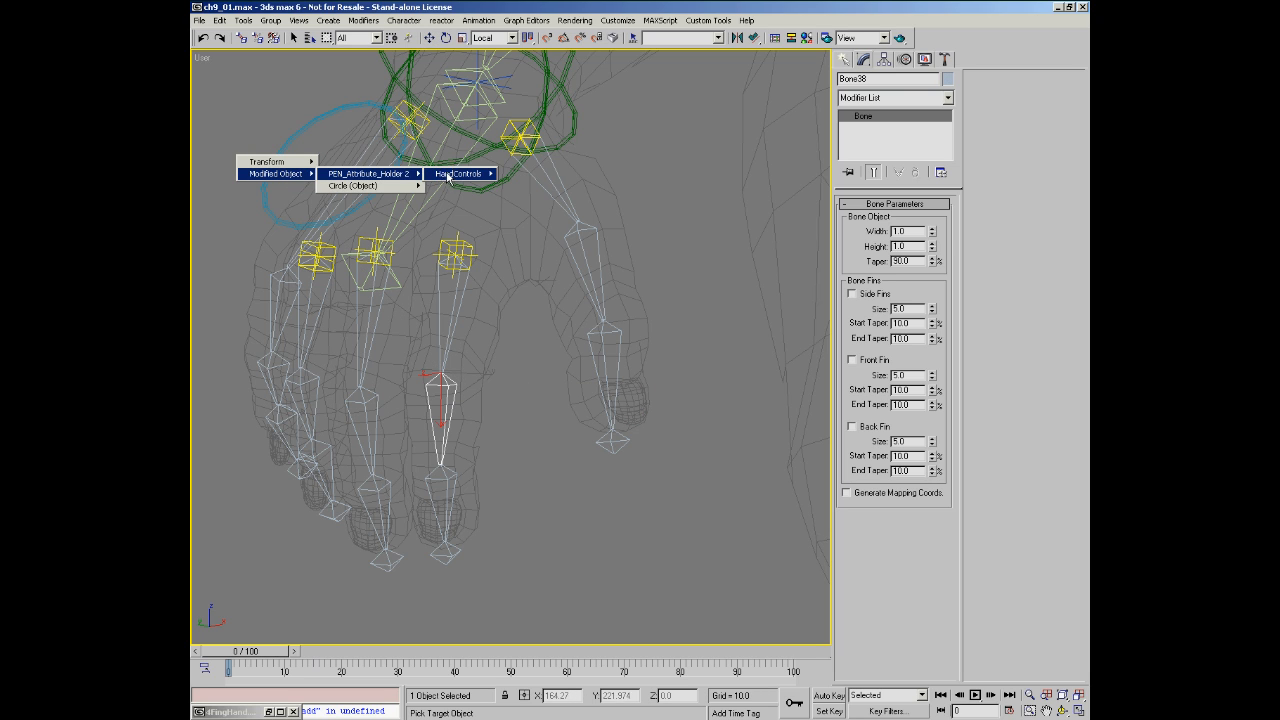
{"action": "mouse_move", "coordinate": [455, 174]}
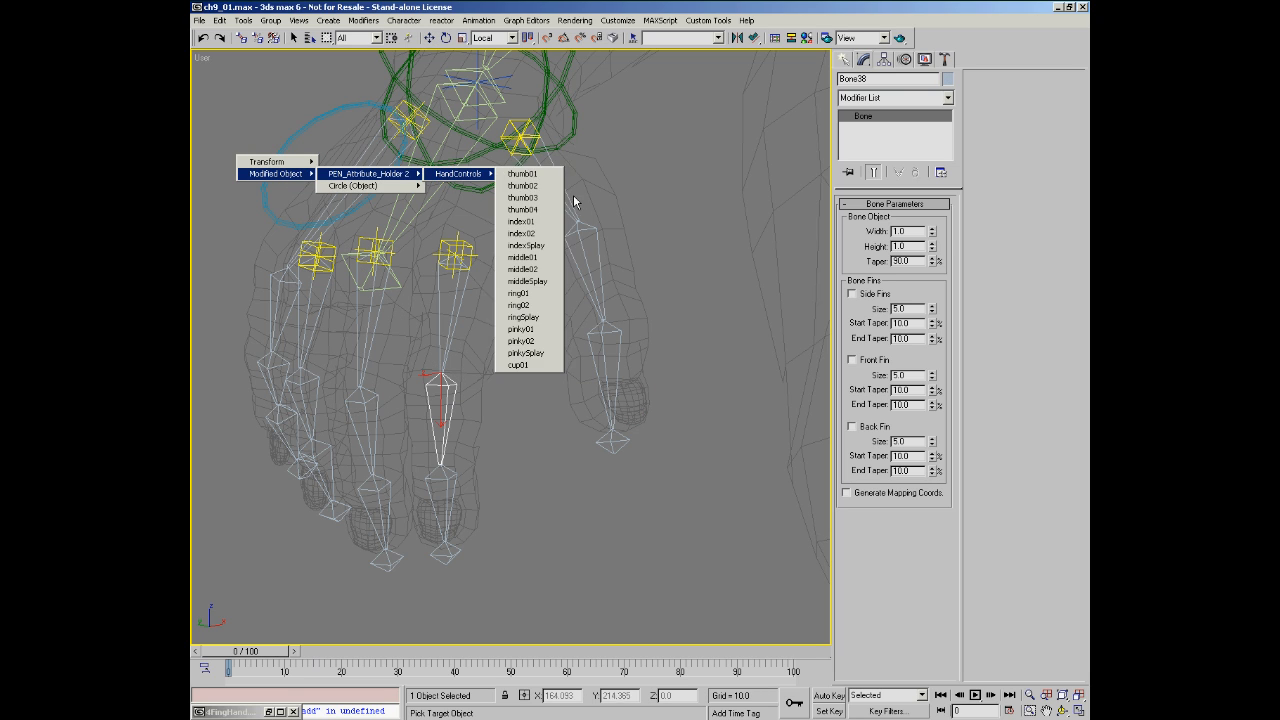
{"action": "left_click", "coordinate": [540, 234]}
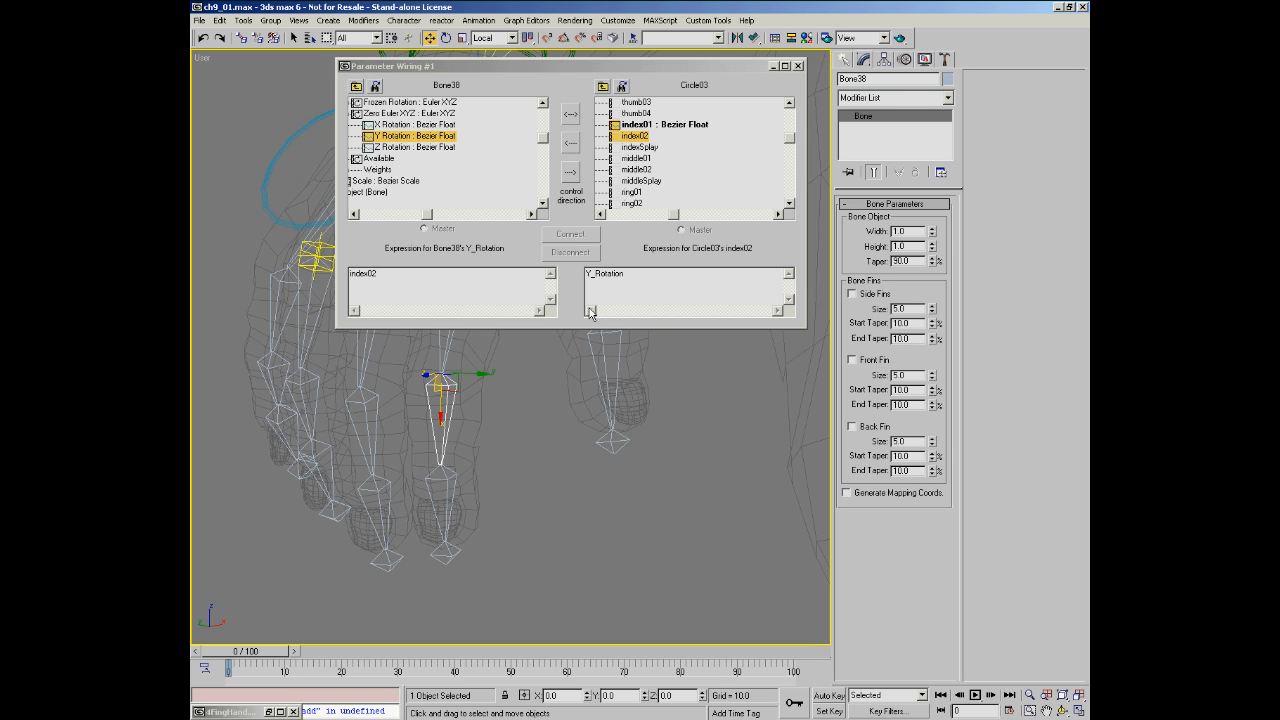
- Connect the wire one way so index02 drives the middle index bone's Y Rotation with the expression degToRad index02, and close the wiring dialog
{"action": "left_click", "coordinate": [571, 145]}
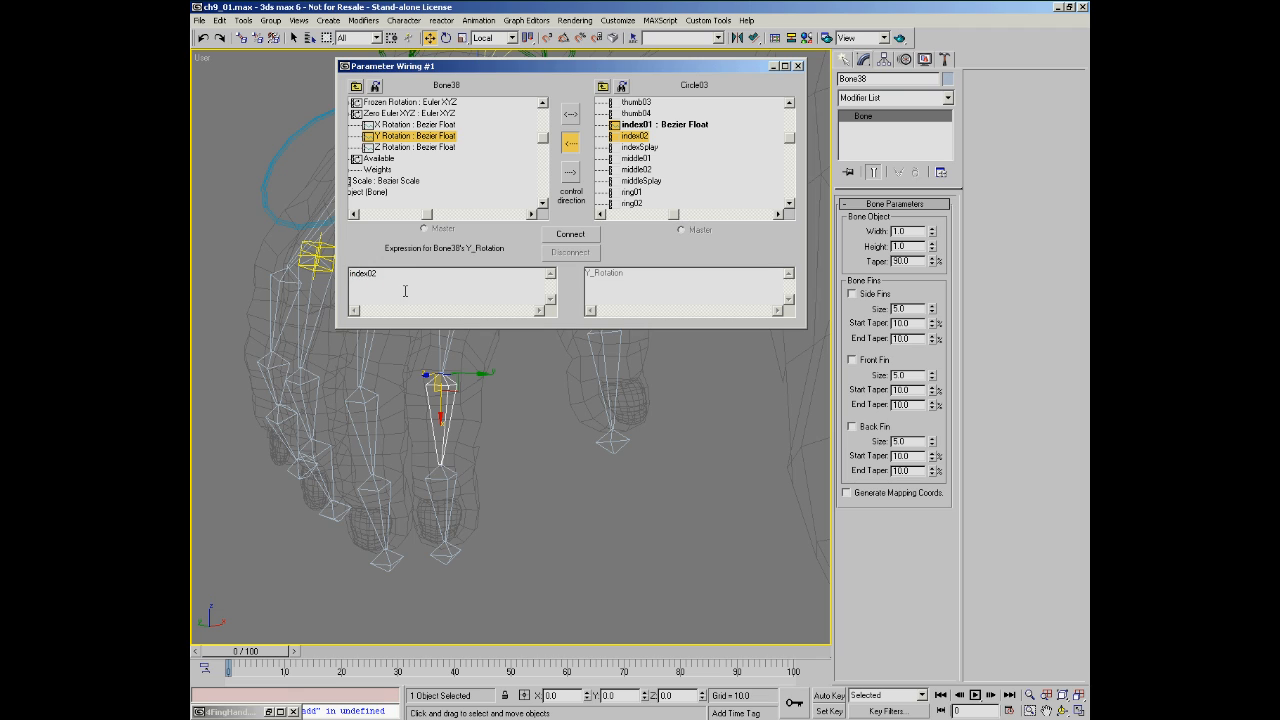
{"action": "type", "text": "degToRad"}
{"action": "key", "text": "shift+Home"}
{"action": "left_click", "coordinate": [578, 239]}
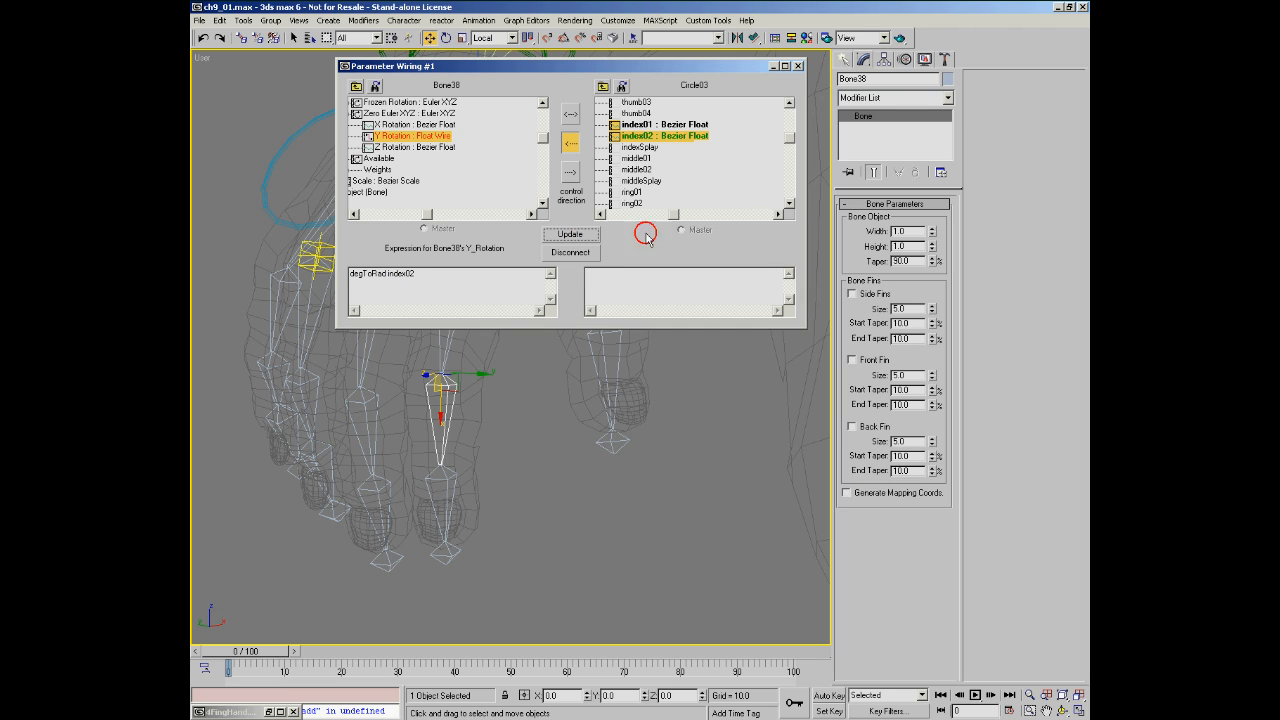
{"action": "left_click", "coordinate": [798, 66]}
- Start a parameter wire from the index fingertip bone's Zero Euler XYZ Y Rotation to the control circle's HandControls index02 attribute
{"action": "left_click", "coordinate": [468, 466]}
{"action": "right_click", "coordinate": [468, 466]}
{"action": "left_click", "coordinate": [524, 599]}
{"action": "mouse_move", "coordinate": [435, 471]}
{"action": "mouse_move", "coordinate": [505, 483]}
{"action": "mouse_move", "coordinate": [572, 495]}
{"action": "left_click", "coordinate": [637, 509]}
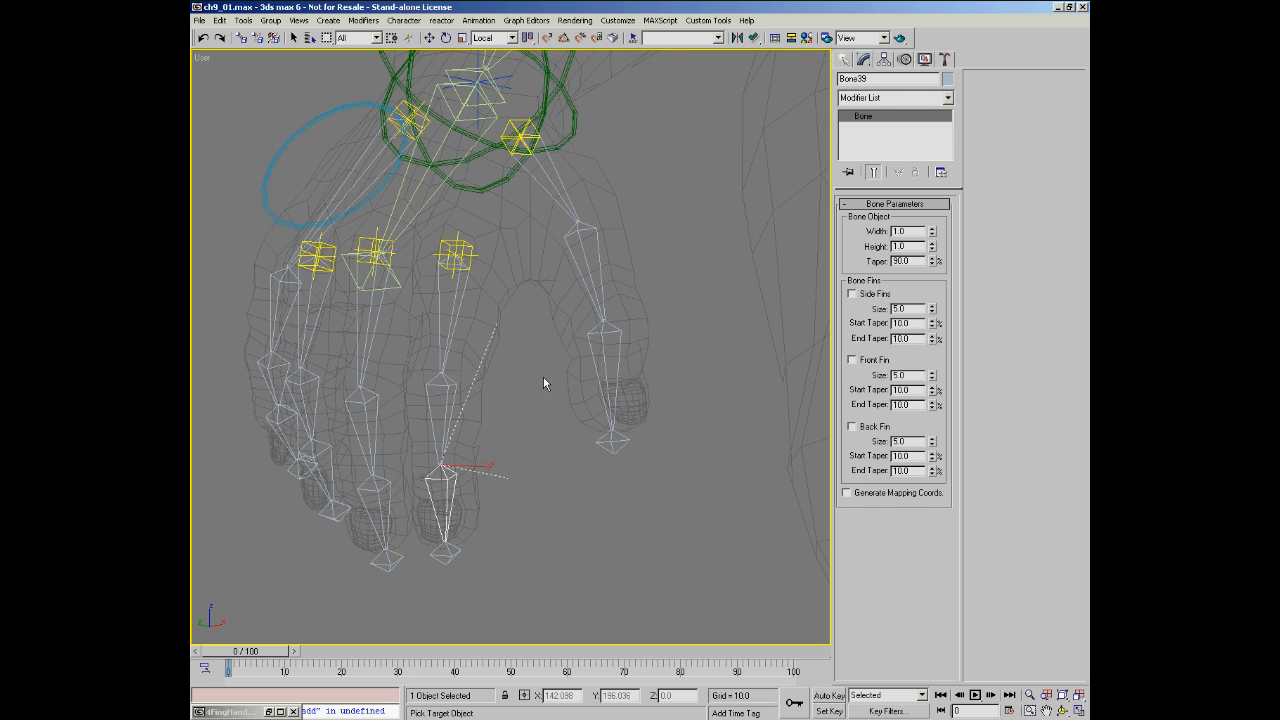
{"action": "left_click", "coordinate": [285, 192]}
{"action": "mouse_move", "coordinate": [285, 187]}
{"action": "mouse_move", "coordinate": [365, 187]}
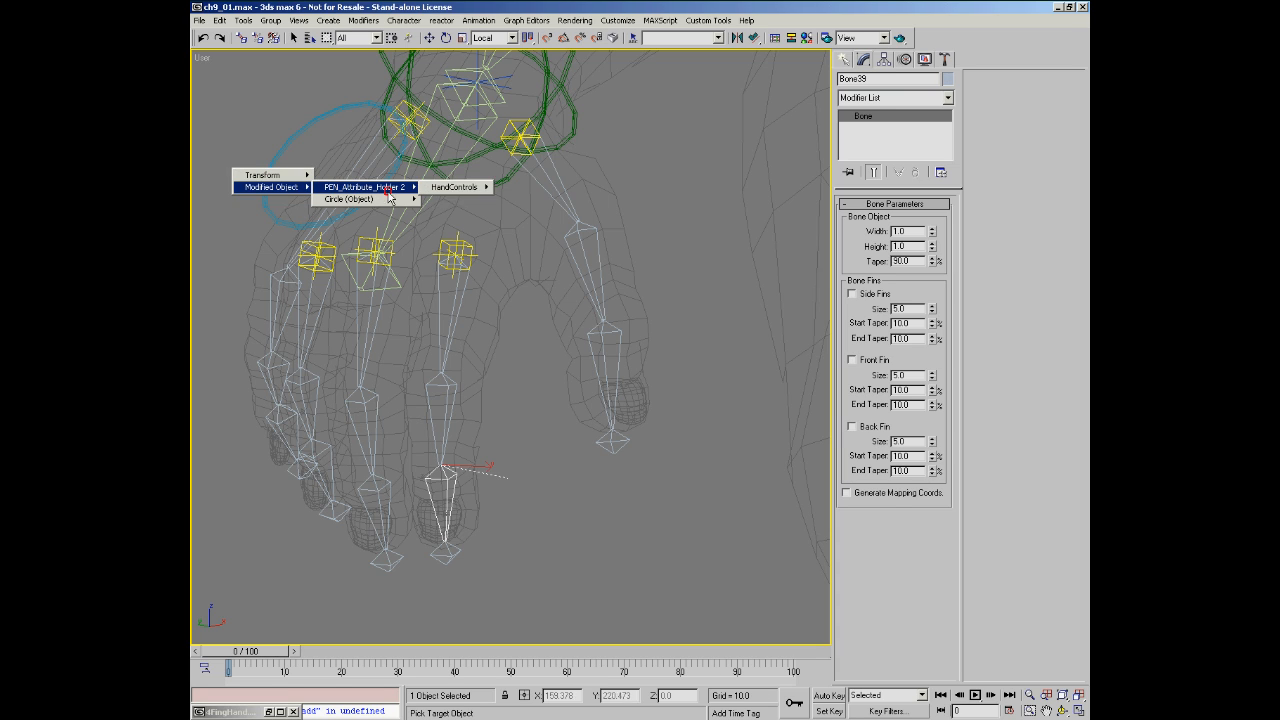
{"action": "mouse_move", "coordinate": [455, 187]}
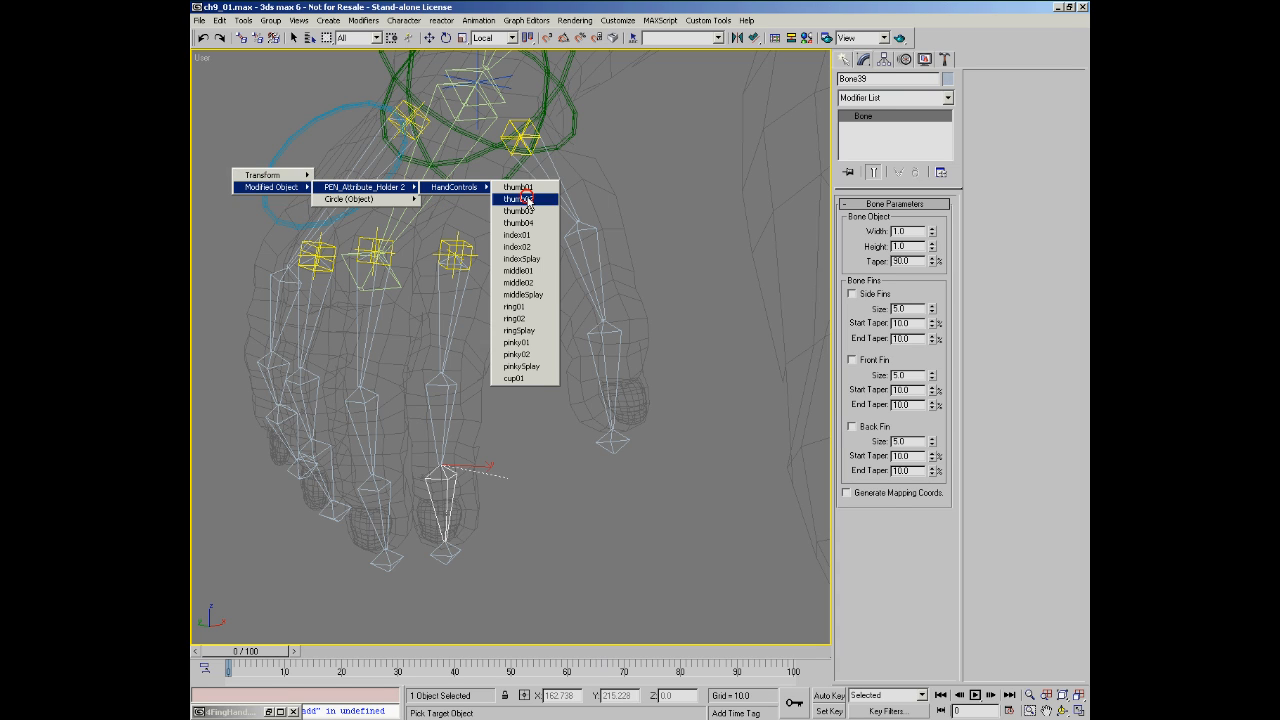
{"action": "left_click", "coordinate": [541, 249]}
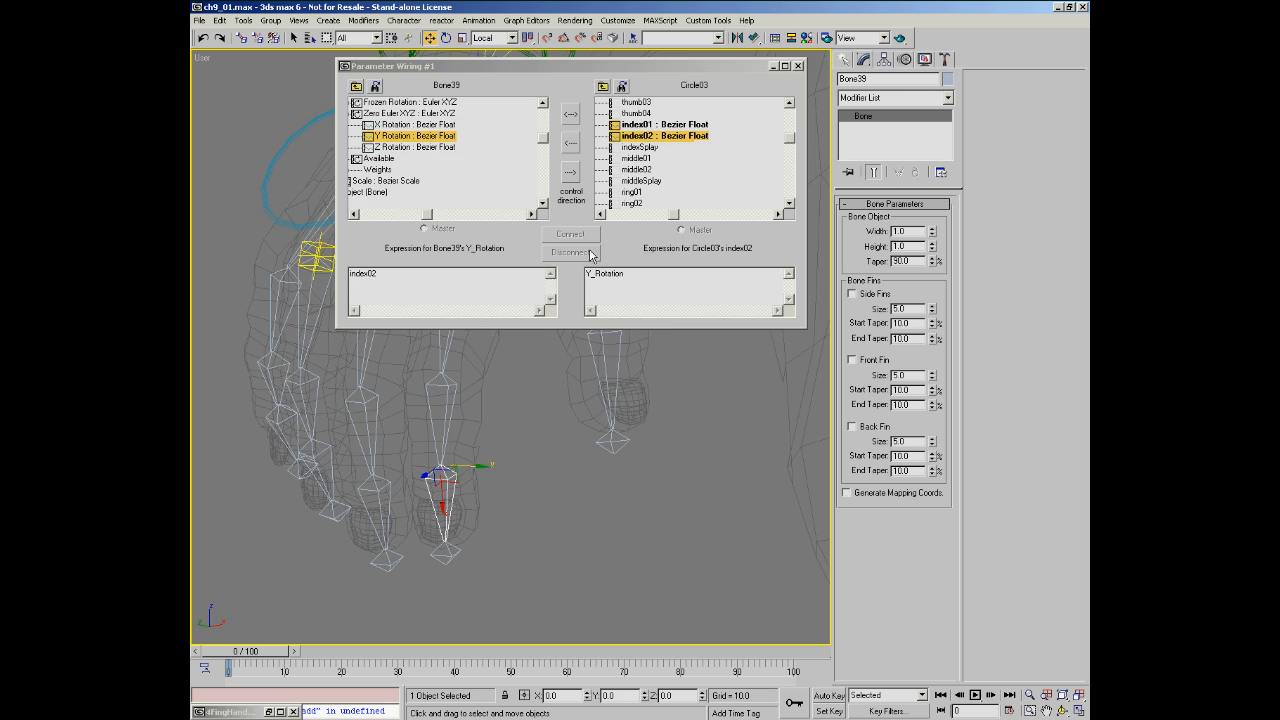
- Connect the wire one way so index02 drives the index fingertip bone's Y Rotation with degToRad index02, and close the wiring dialog
{"action": "left_click", "coordinate": [570, 143]}
{"action": "left_click", "coordinate": [350, 272]}
{"action": "type", "text": "degToRad("}
{"action": "left_click", "coordinate": [569, 234]}
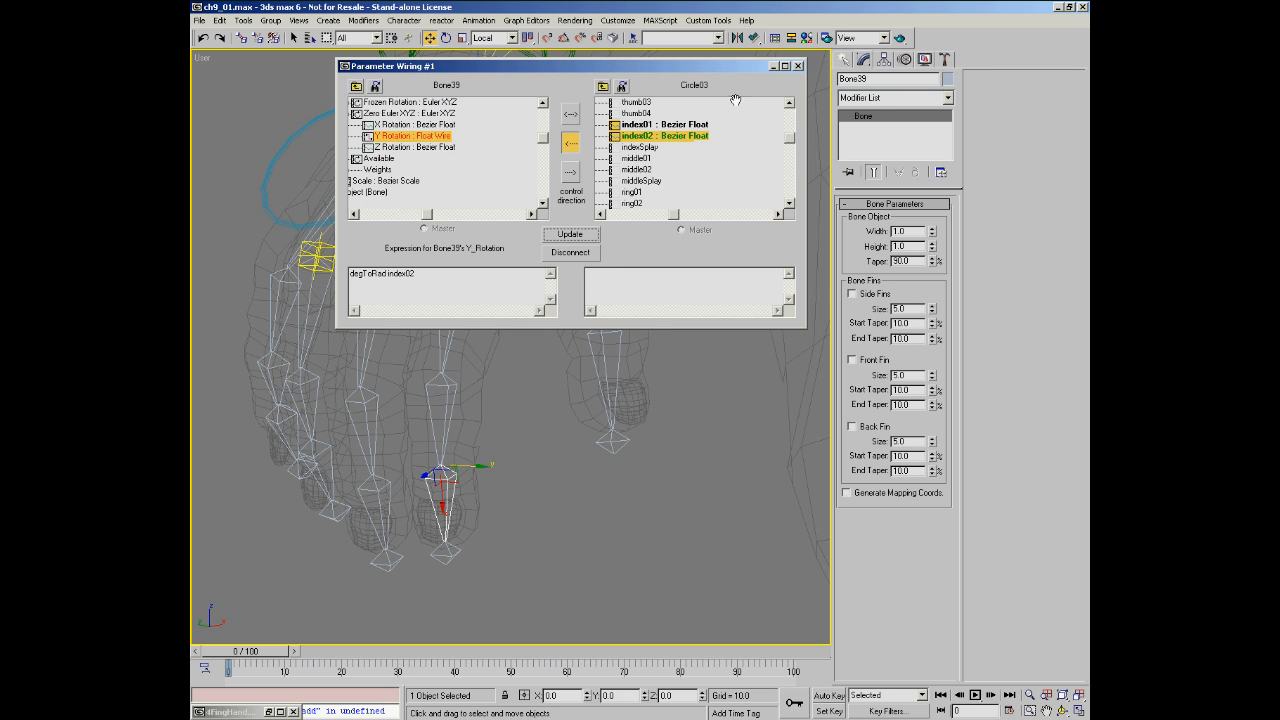
{"action": "left_click", "coordinate": [798, 66]}
- Test the control circle's Index 02 slider on the index finger and reset it to zero
{"action": "left_click", "coordinate": [290, 200]}
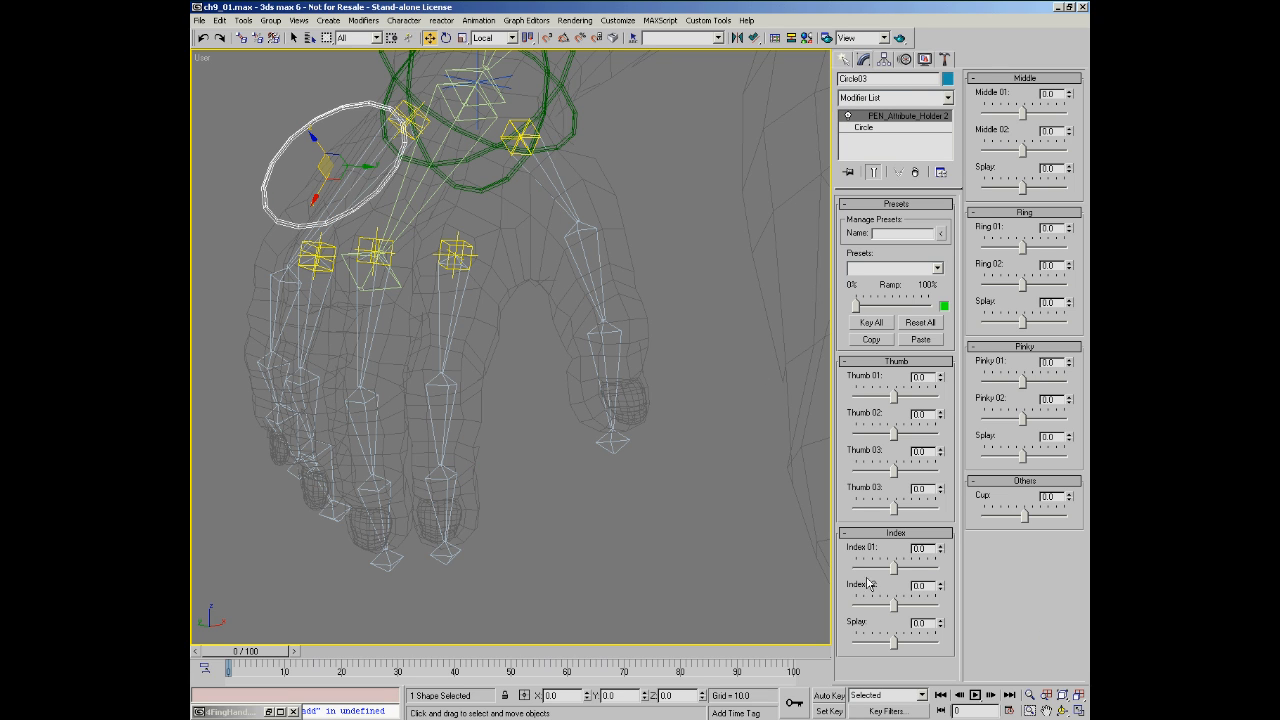
{"action": "mouse_move", "coordinate": [893, 604]}
{"action": "left_mouse_down"}
{"action": "mouse_move", "coordinate": [922, 605]}
{"action": "mouse_move", "coordinate": [882, 603]}
{"action": "mouse_move", "coordinate": [925, 598]}
{"action": "mouse_move", "coordinate": [882, 603]}
{"action": "mouse_move", "coordinate": [908, 604]}
{"action": "left_mouse_up"}
{"action": "right_click", "coordinate": [940, 588]}
- Start a parameter wire from the index finger base bone's Zero Euler XYZ Z Rotation to the control circle's HandControls indexSplay attribute
{"action": "middle_click_drag", "start_coordinate": [486, 410], "coordinate": [457, 354], "text": "alt"}
{"action": "left_click", "coordinate": [445, 330]}
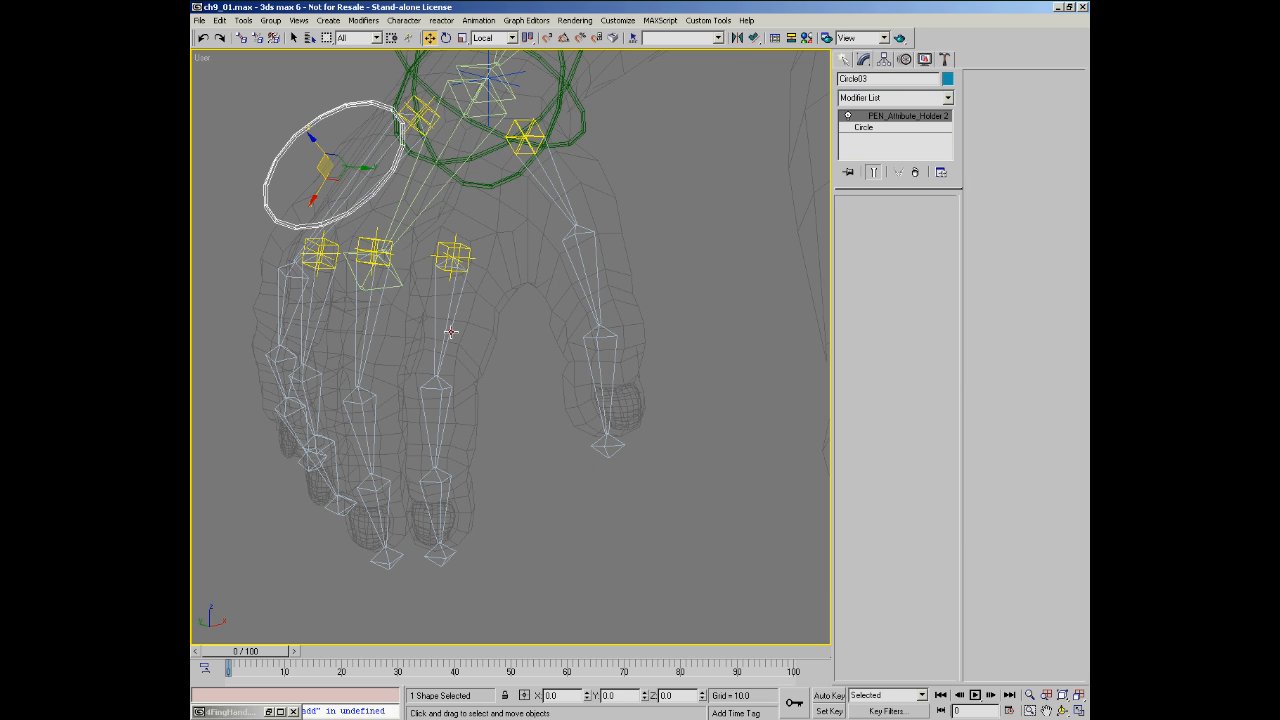
{"action": "middle_click_drag", "start_coordinate": [527, 329], "coordinate": [562, 364]}
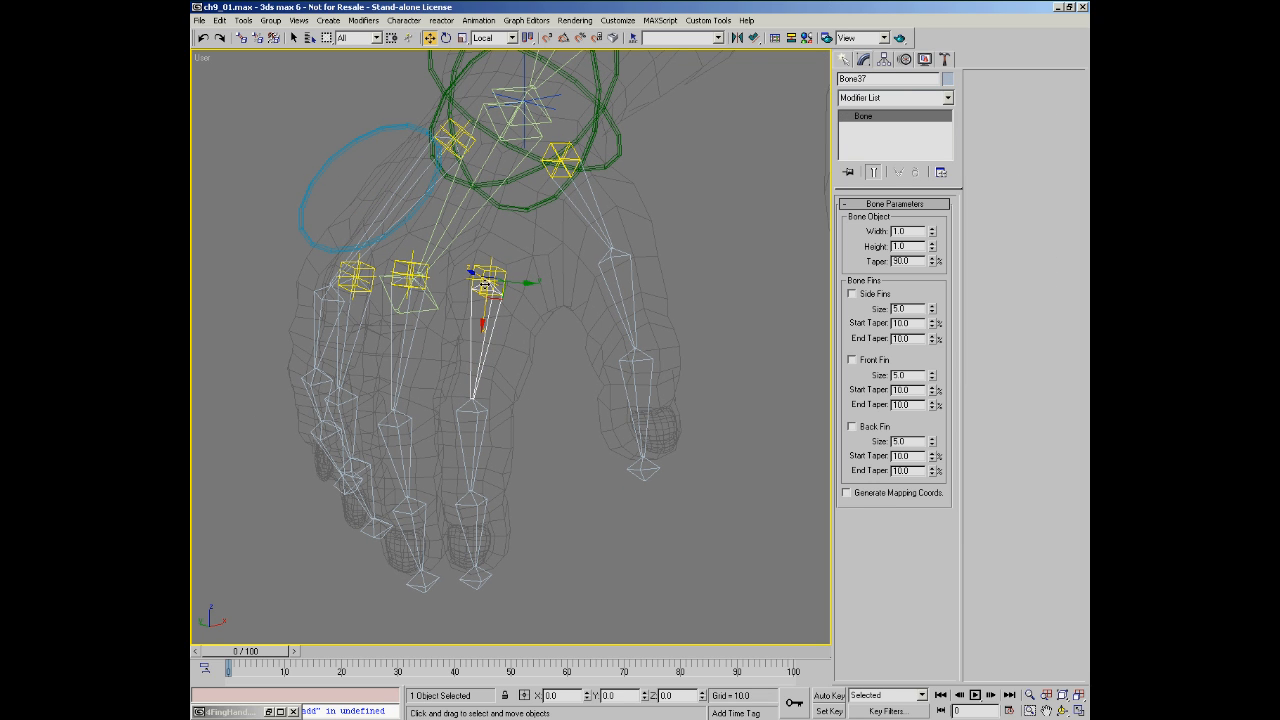
{"action": "right_click", "coordinate": [470, 300]}
{"action": "left_click", "coordinate": [555, 505]}
{"action": "left_click", "coordinate": [572, 300]}
{"action": "mouse_move", "coordinate": [620, 300]}
{"action": "left_click", "coordinate": [690, 326]}
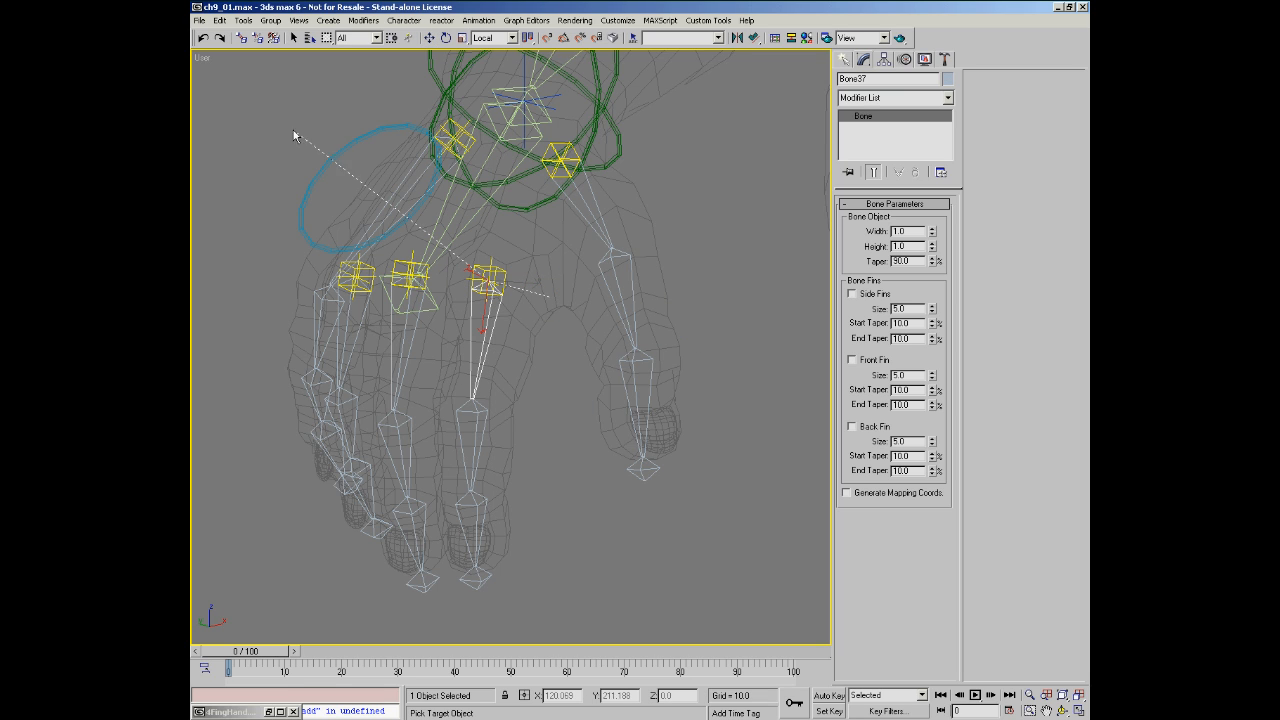
{"action": "left_click", "coordinate": [322, 165]}
{"action": "mouse_move", "coordinate": [335, 187]}
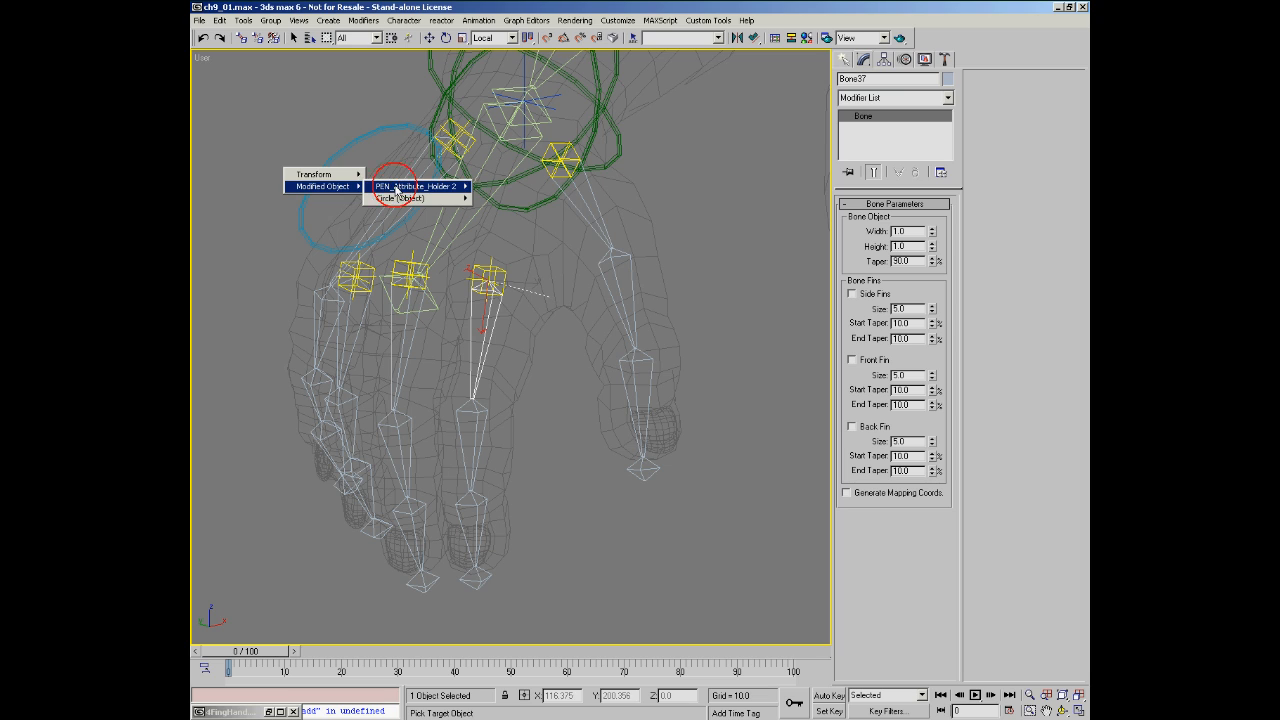
{"action": "mouse_move", "coordinate": [405, 187]}
{"action": "mouse_move", "coordinate": [516, 195]}
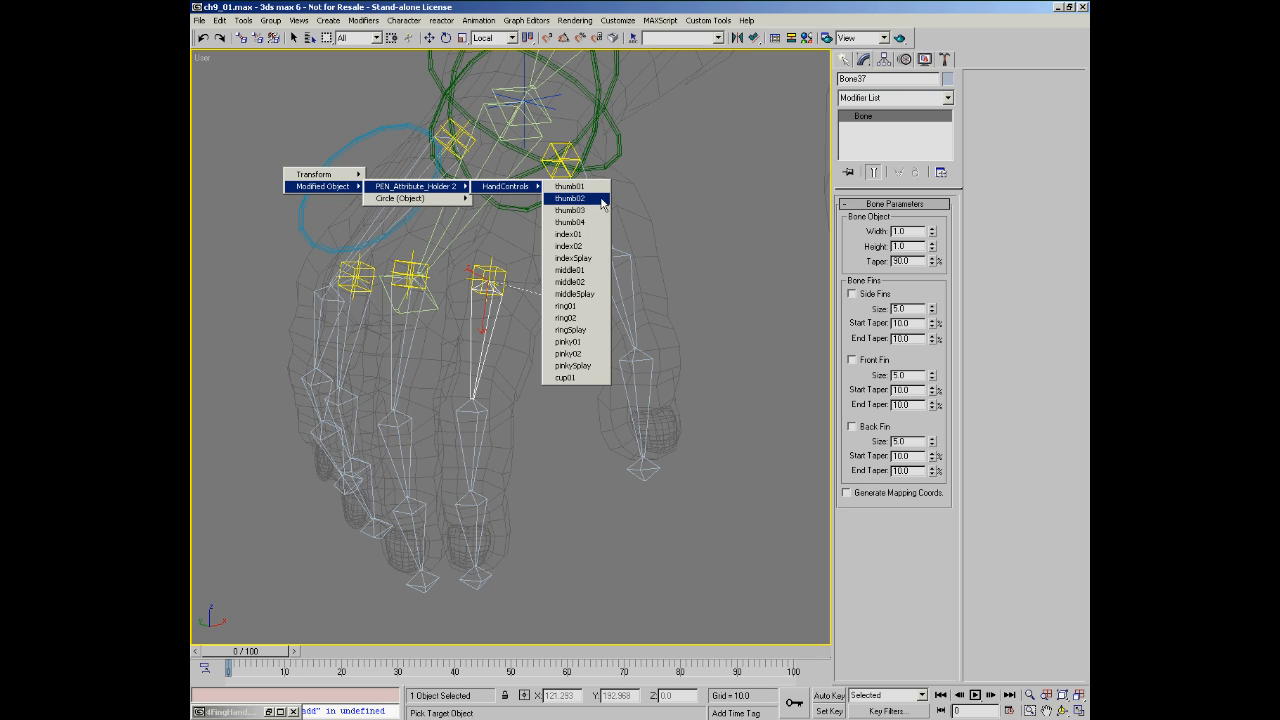
{"action": "left_click", "coordinate": [595, 259]}
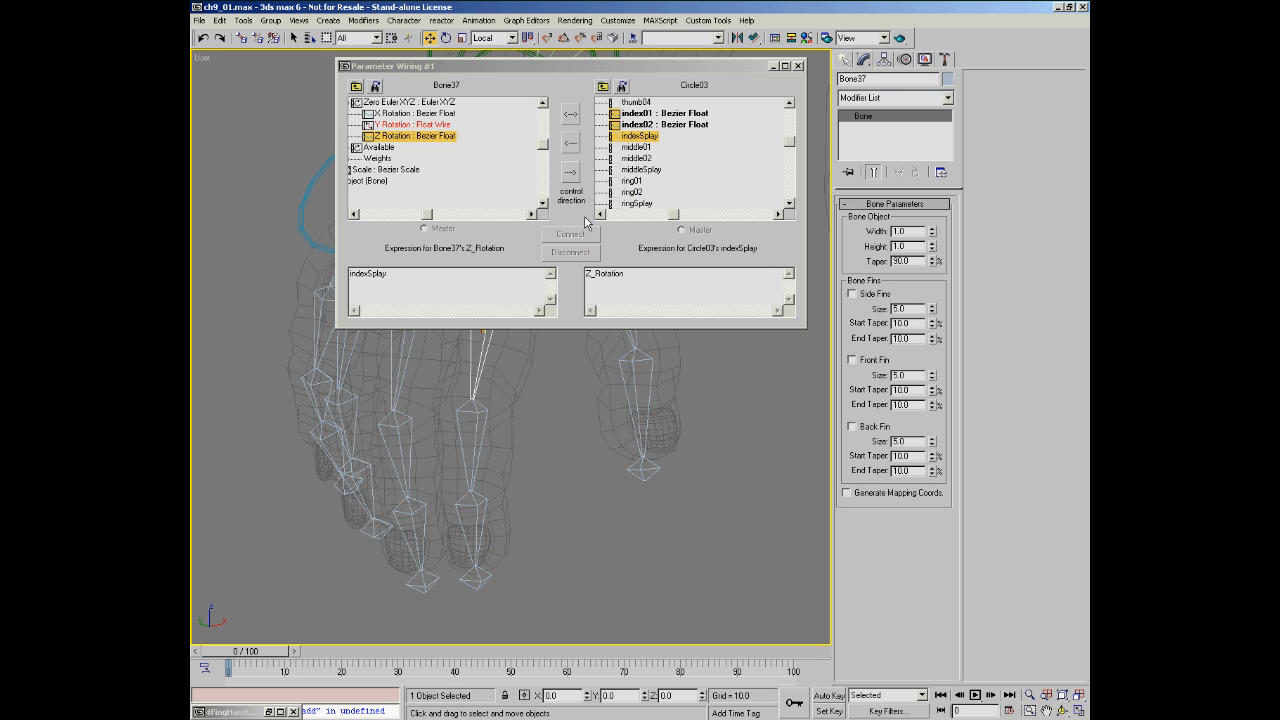
- Connect the wire one way so indexSplay drives the index base bone's Z Rotation with the expression degToRad indexSplay
{"action": "left_click", "coordinate": [570, 143]}
{"action": "left_click", "coordinate": [352, 275]}
{"action": "type", "text": "degToRad"}
{"action": "left_click", "coordinate": [570, 234]}
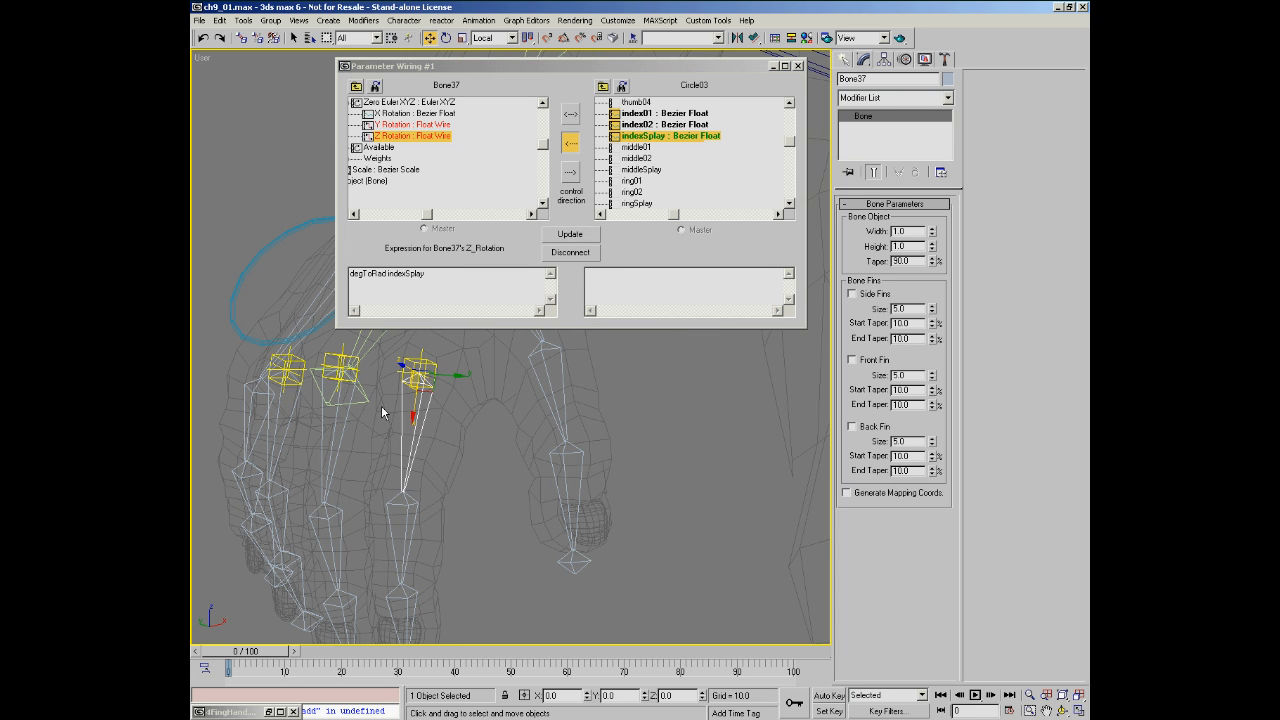
- Test the control circle's index Splay slider at about 26, close the wiring dialog, and reset Splay to zero
{"action": "left_click", "coordinate": [255, 336]}
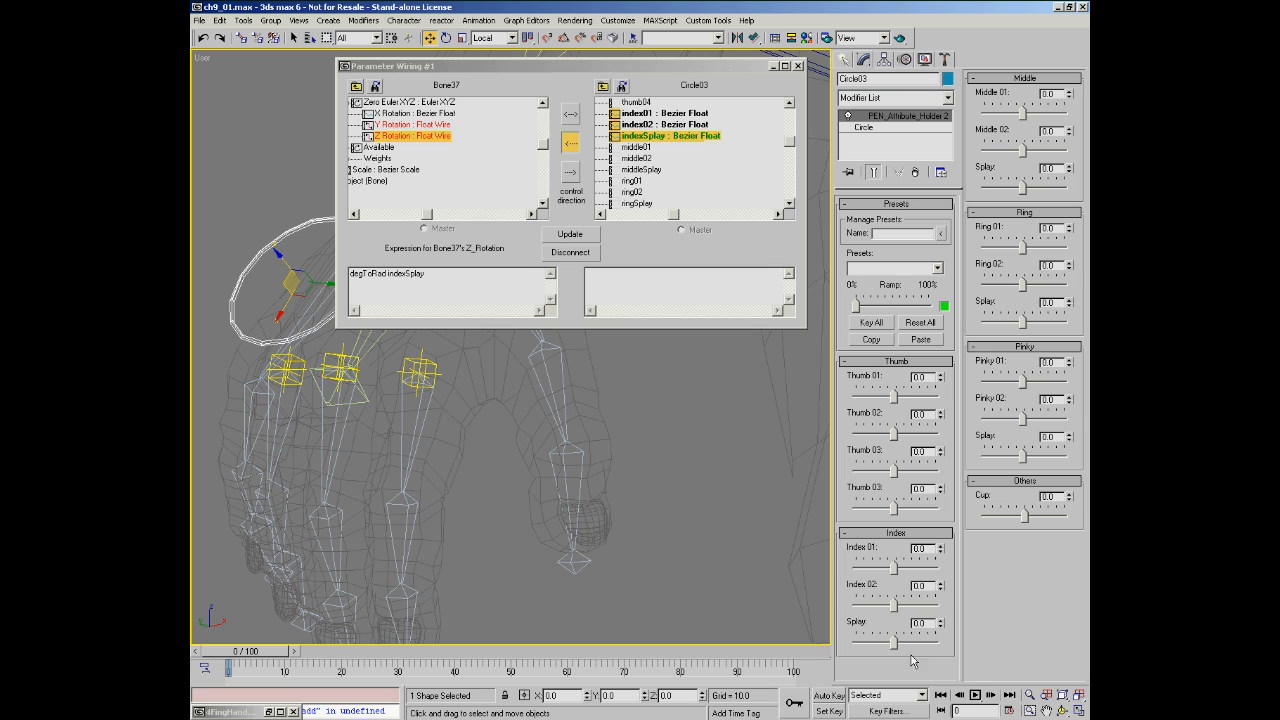
{"action": "left_click_drag", "start_coordinate": [894, 645], "coordinate": [904, 645]}
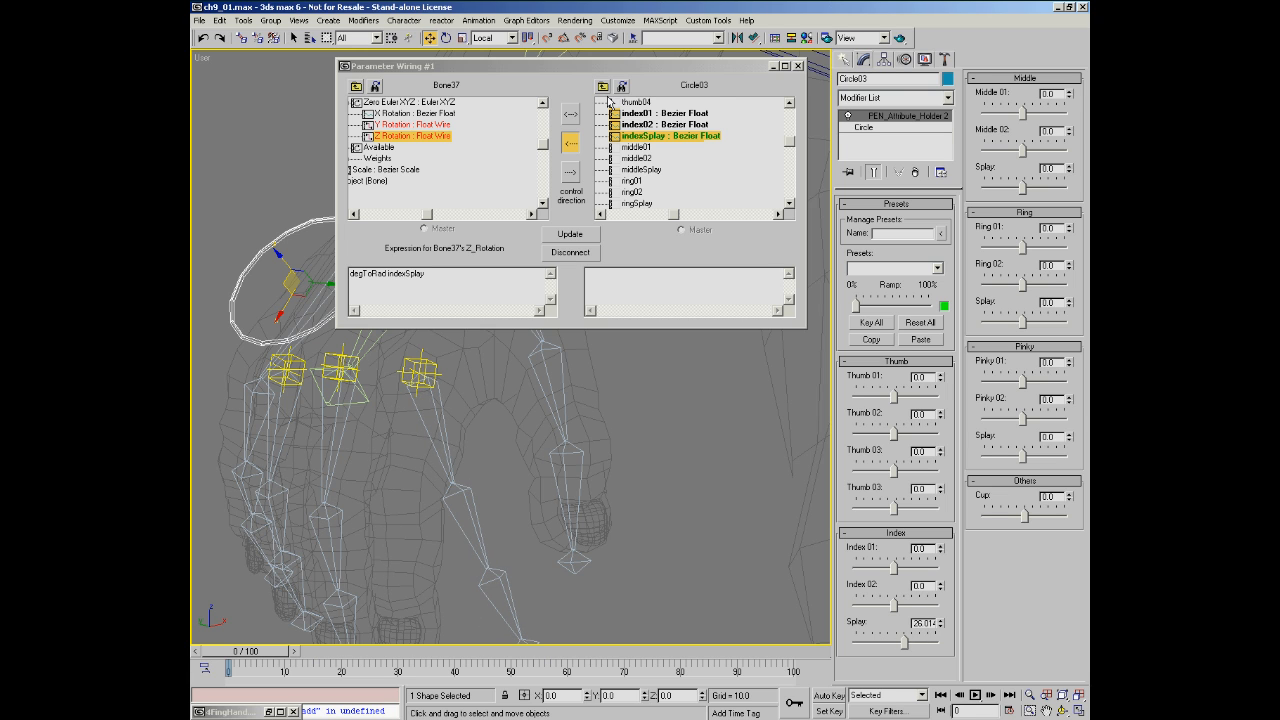
{"action": "left_click", "coordinate": [798, 66]}
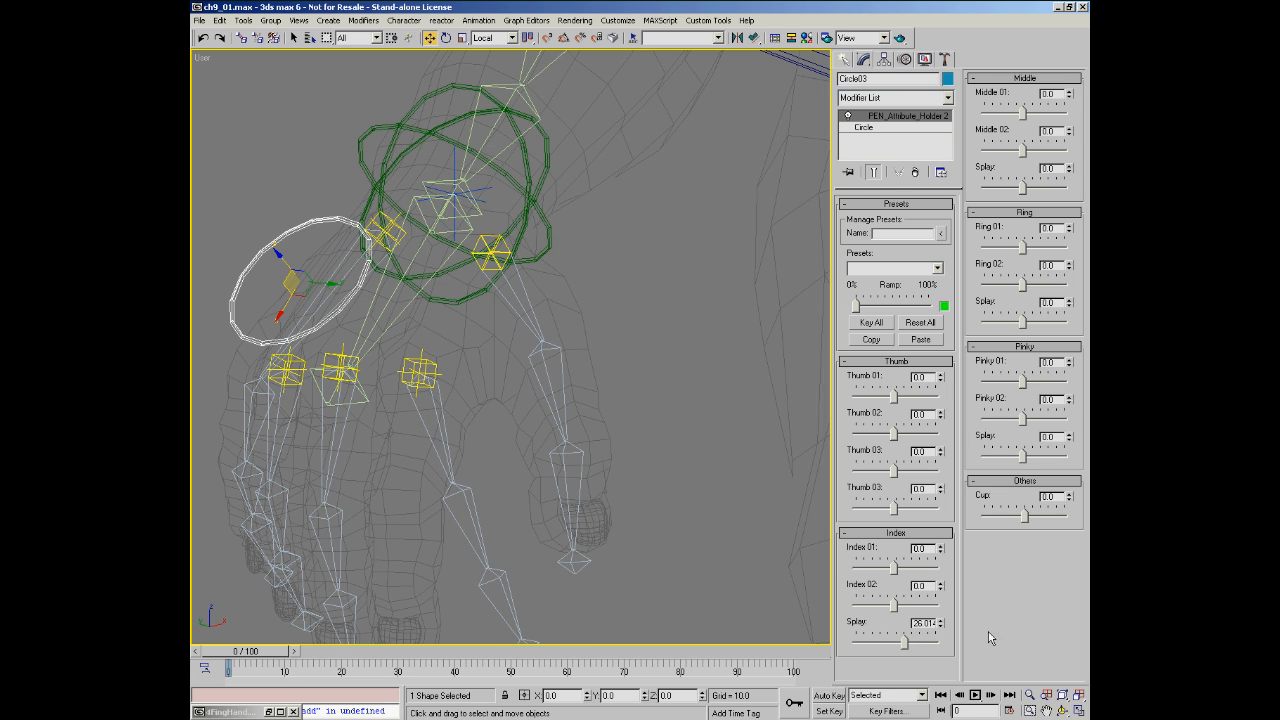
{"action": "right_click", "coordinate": [940, 625]}
- Examine the middle finger's base bone and the pinky's palm bone from several angles
{"action": "scroll", "coordinate": [560, 243], "scroll_direction": "down", "scroll_amount": 3}
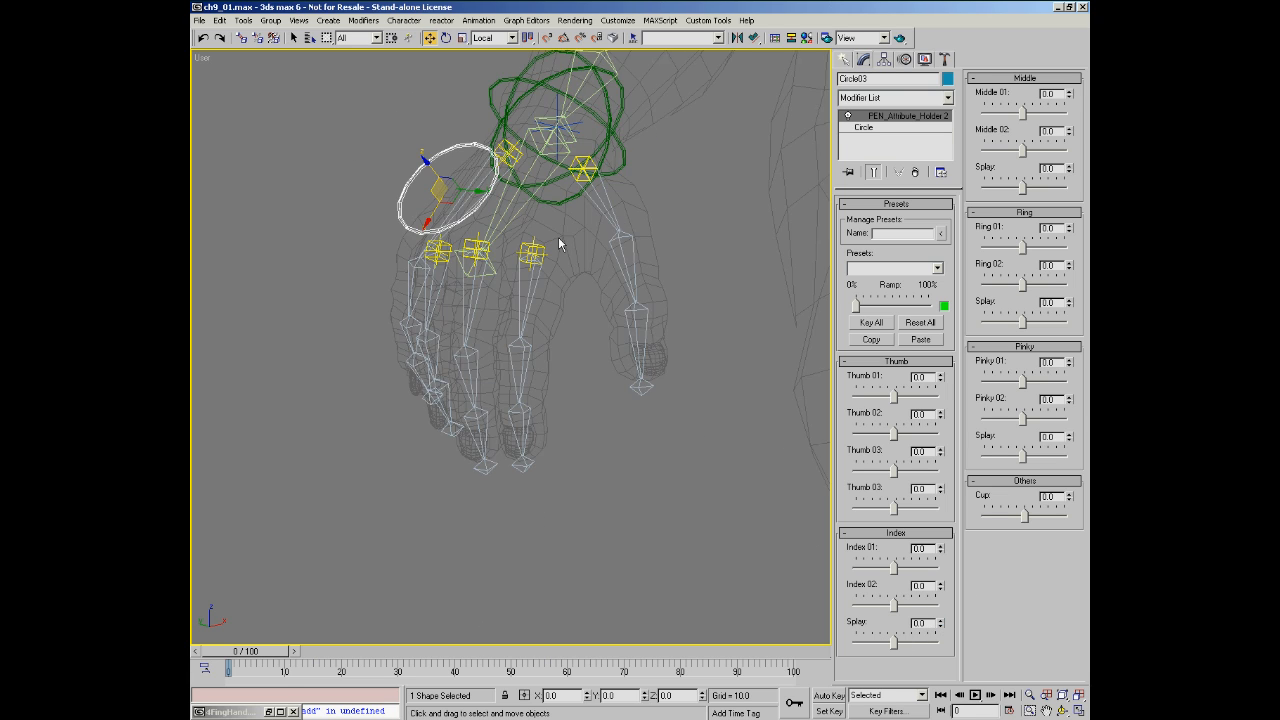
{"action": "left_click", "coordinate": [478, 305]}
{"action": "scroll", "coordinate": [465, 270], "scroll_direction": "up", "scroll_amount": 4}
{"action": "middle_click_drag", "start_coordinate": [449, 212], "coordinate": [469, 316], "text": "alt"}
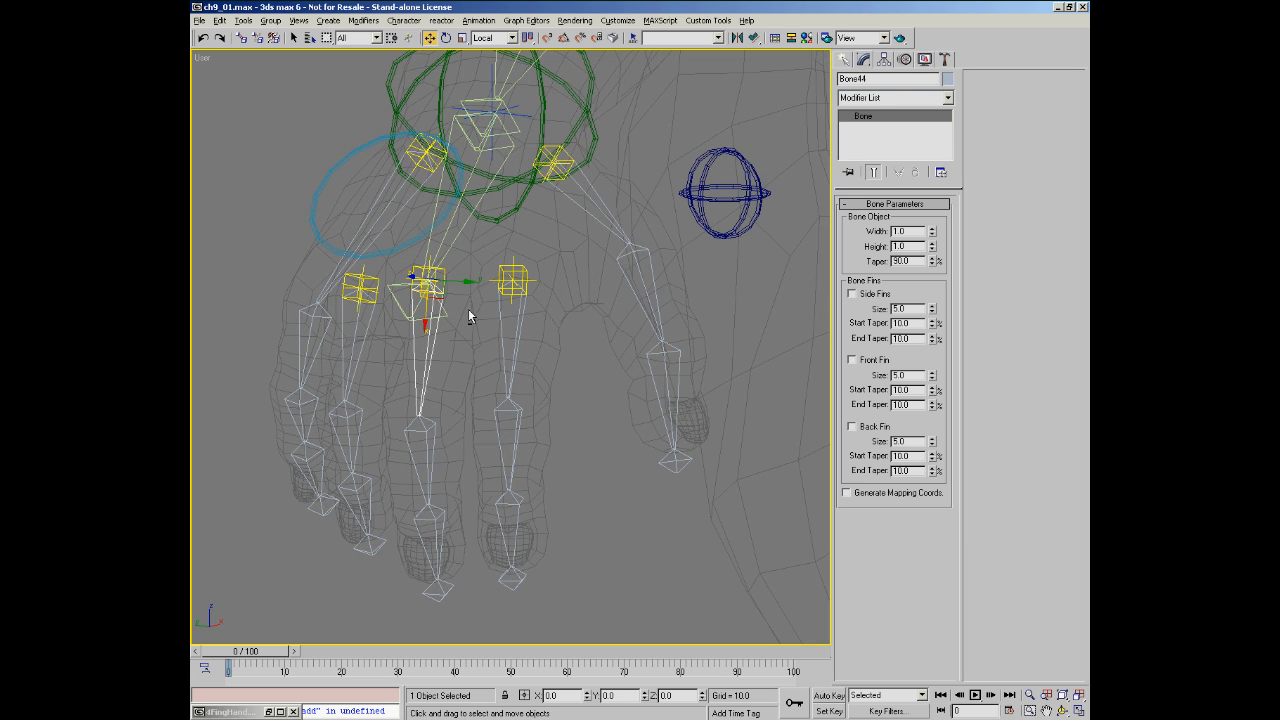
{"action": "middle_click_drag", "start_coordinate": [346, 382], "coordinate": [470, 348], "text": "alt"}
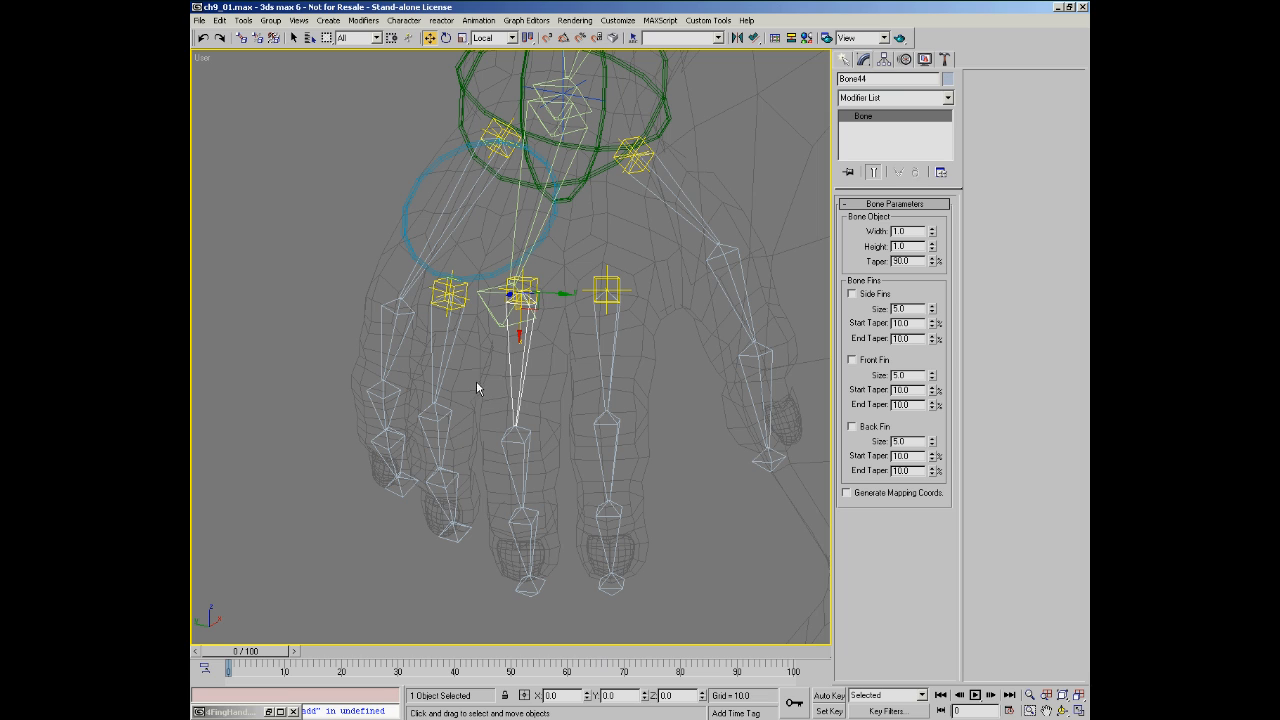
{"action": "left_click", "coordinate": [405, 281]}
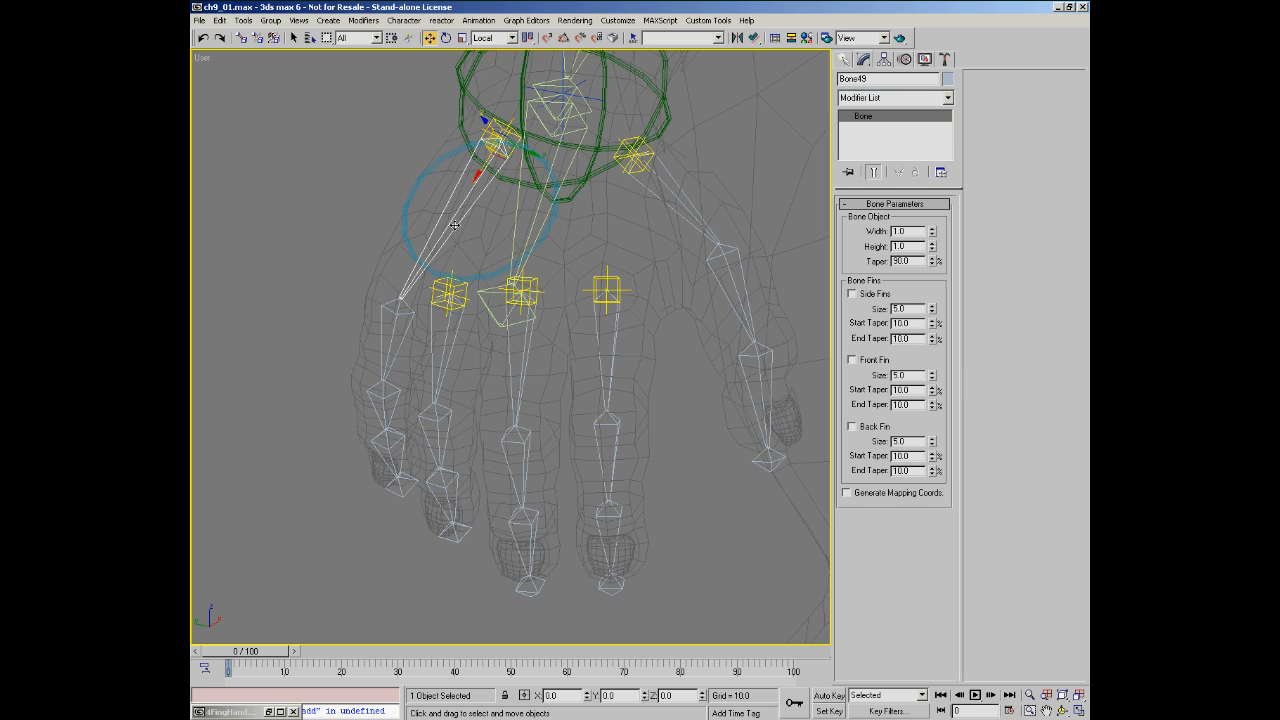
{"action": "mouse_move", "coordinate": [474, 290]}
{"action": "middle_mouse_down", "text": "alt"}
{"action": "mouse_move", "coordinate": [506, 286]}
{"action": "mouse_move", "coordinate": [474, 303]}
{"action": "mouse_move", "coordinate": [527, 316]}
{"action": "mouse_move", "coordinate": [472, 271]}
{"action": "middle_mouse_up", "text": "alt"}
{"action": "scroll", "coordinate": [438, 185], "scroll_direction": "up", "scroll_amount": 2}
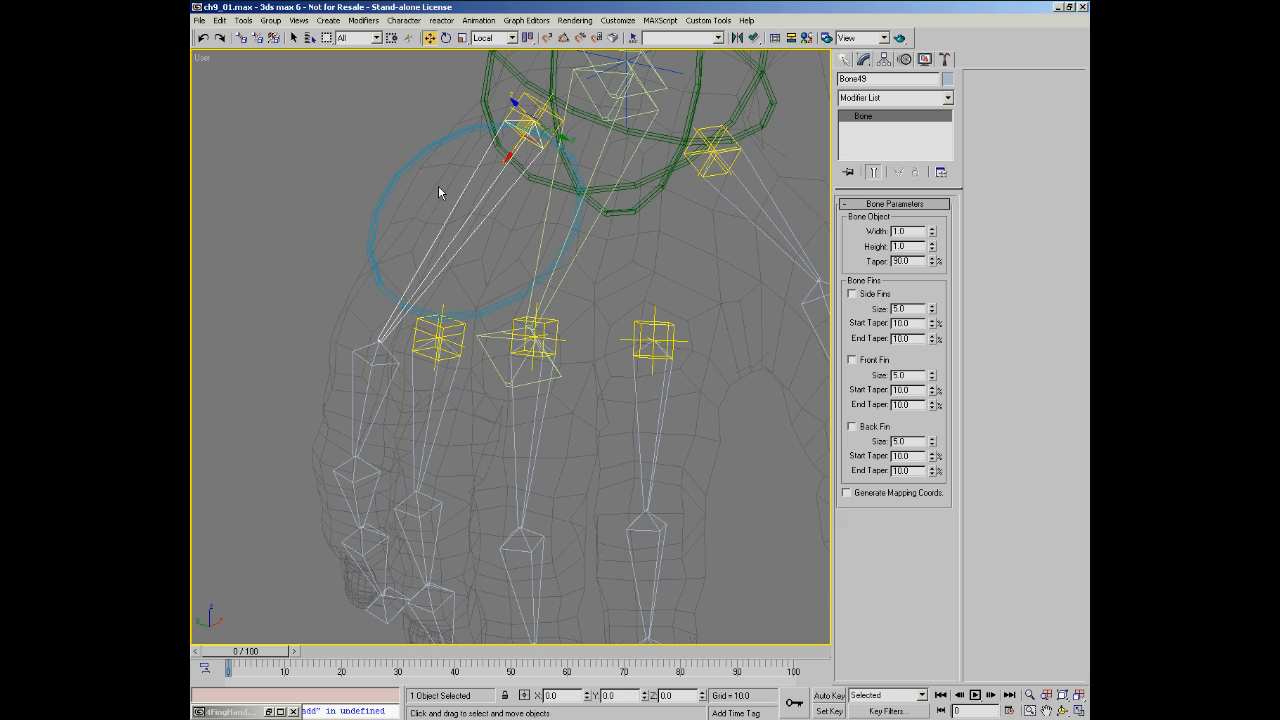
{"action": "middle_click_drag", "start_coordinate": [460, 194], "coordinate": [454, 236]}
{"action": "scroll", "coordinate": [462, 299], "scroll_direction": "down", "scroll_amount": 2}
{"action": "mouse_move", "coordinate": [474, 306]}
{"action": "middle_mouse_down", "text": "alt"}
{"action": "mouse_move", "coordinate": [489, 294]}
{"action": "mouse_move", "coordinate": [473, 297]}
{"action": "middle_mouse_up", "text": "alt"}
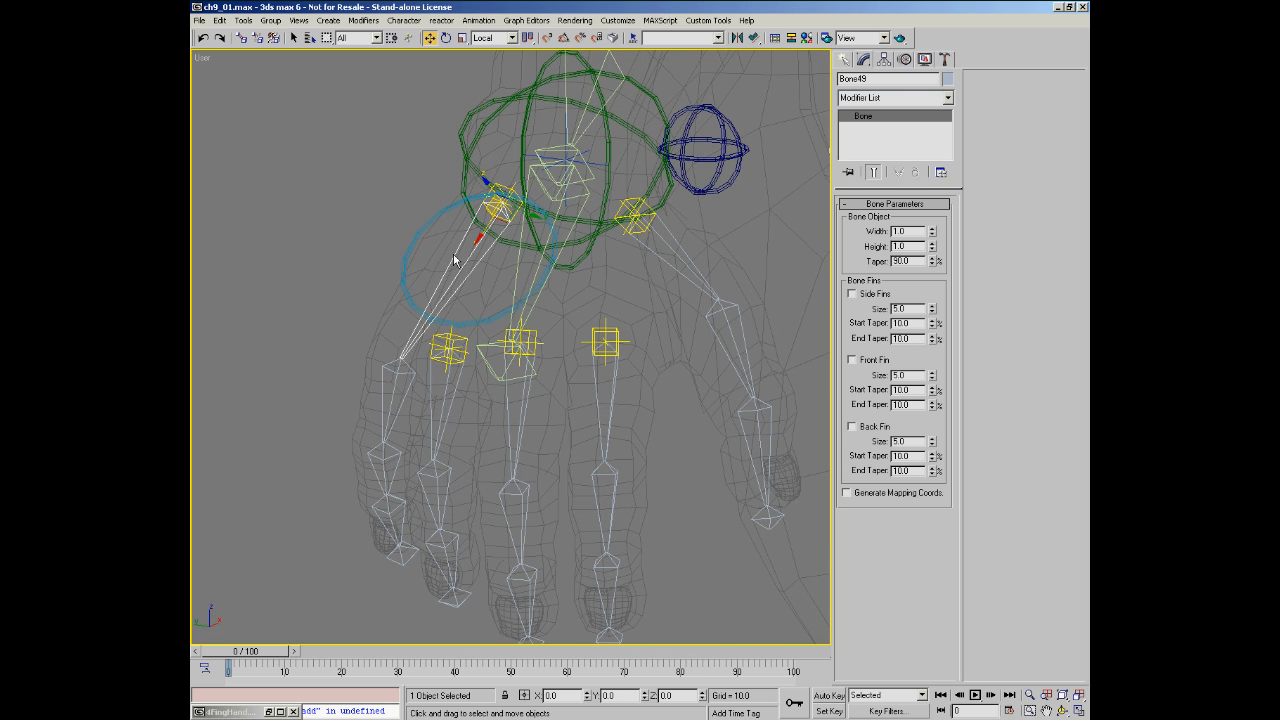
- Try the Cup slider on the hand control circle and reset it to zero
{"action": "left_click", "coordinate": [440, 212]}
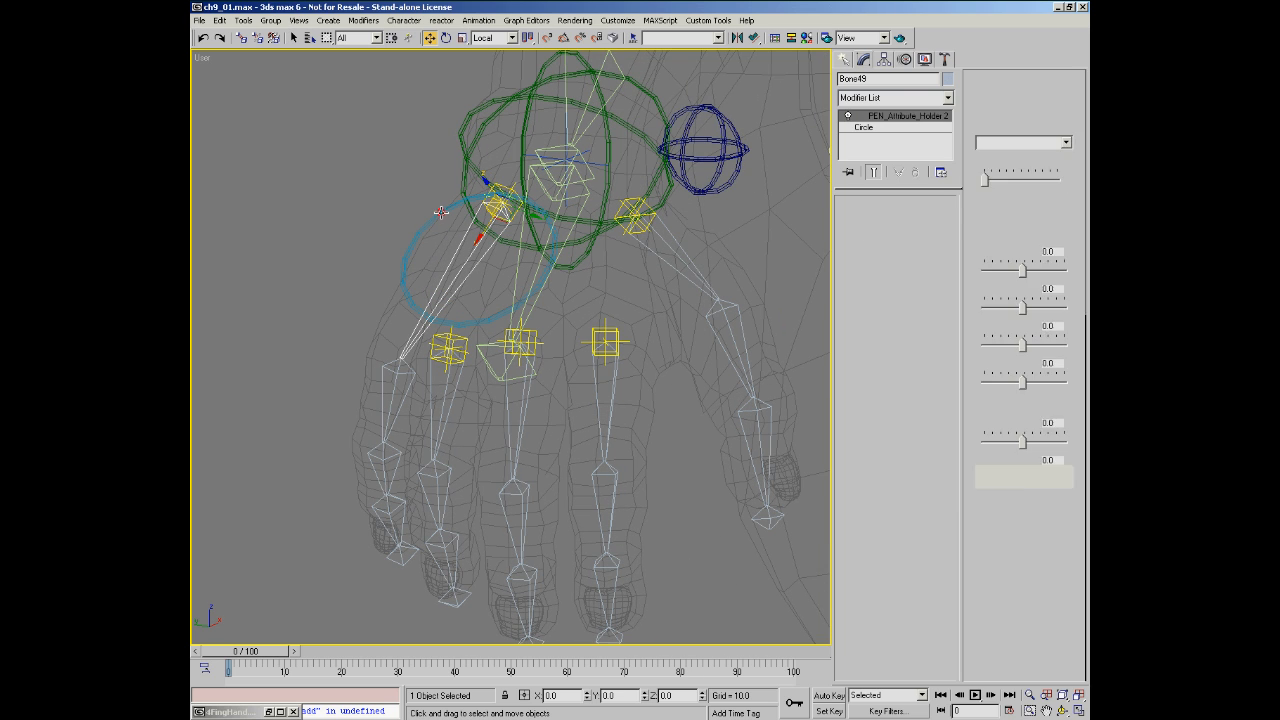
{"action": "mouse_move", "coordinate": [1023, 520]}
{"action": "left_mouse_down"}
{"action": "mouse_move", "coordinate": [997, 514]}
{"action": "mouse_move", "coordinate": [1028, 516]}
{"action": "left_mouse_up"}
{"action": "right_click", "coordinate": [1070, 499]}
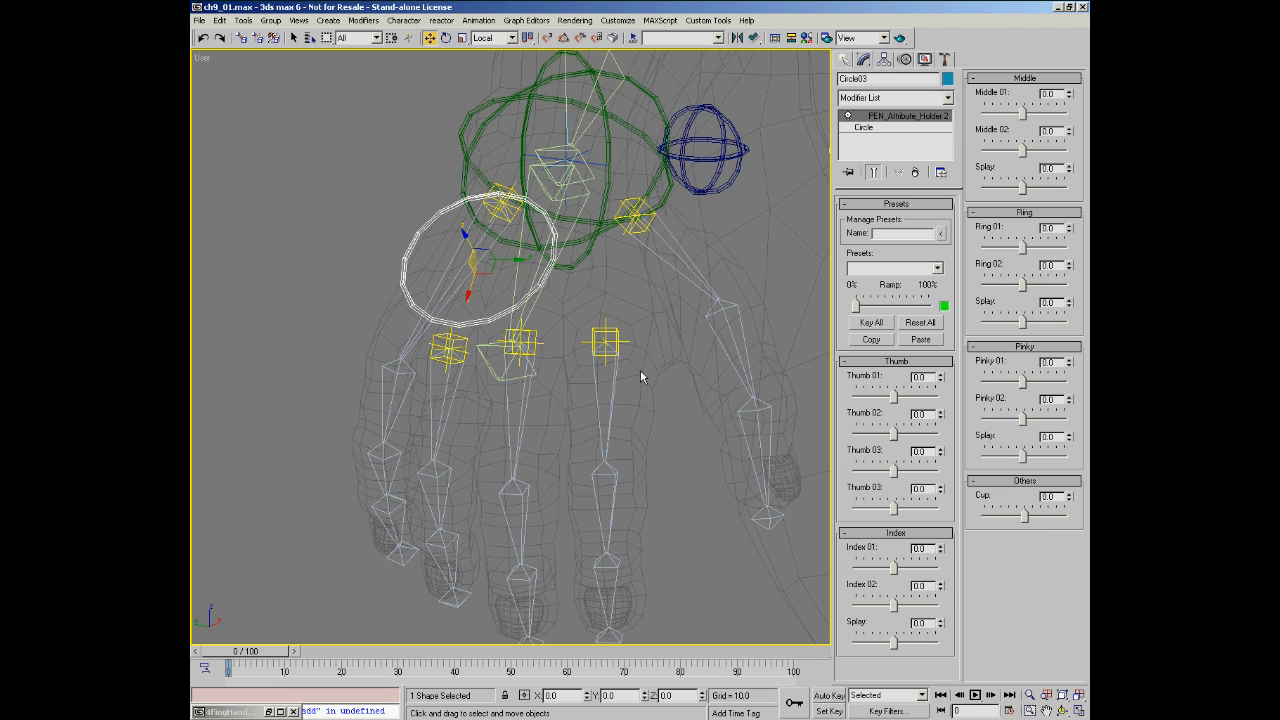
- Select the pinky's palm bone, try rotating it about 23 degrees on its local X axis, and cancel the rotation
{"action": "left_click", "coordinate": [460, 284]}
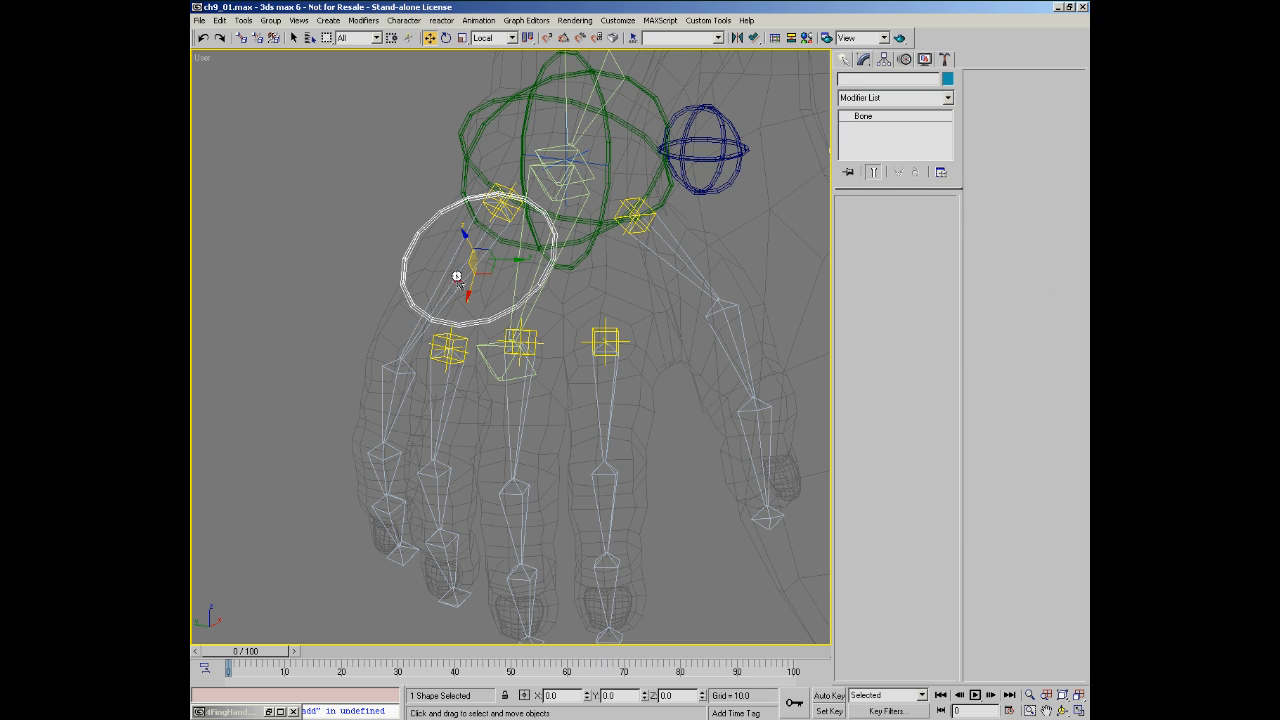
{"action": "middle_click_drag", "start_coordinate": [502, 270], "coordinate": [514, 255], "text": "alt"}
{"action": "right_click", "coordinate": [509, 255]}
{"action": "left_click", "coordinate": [518, 282]}
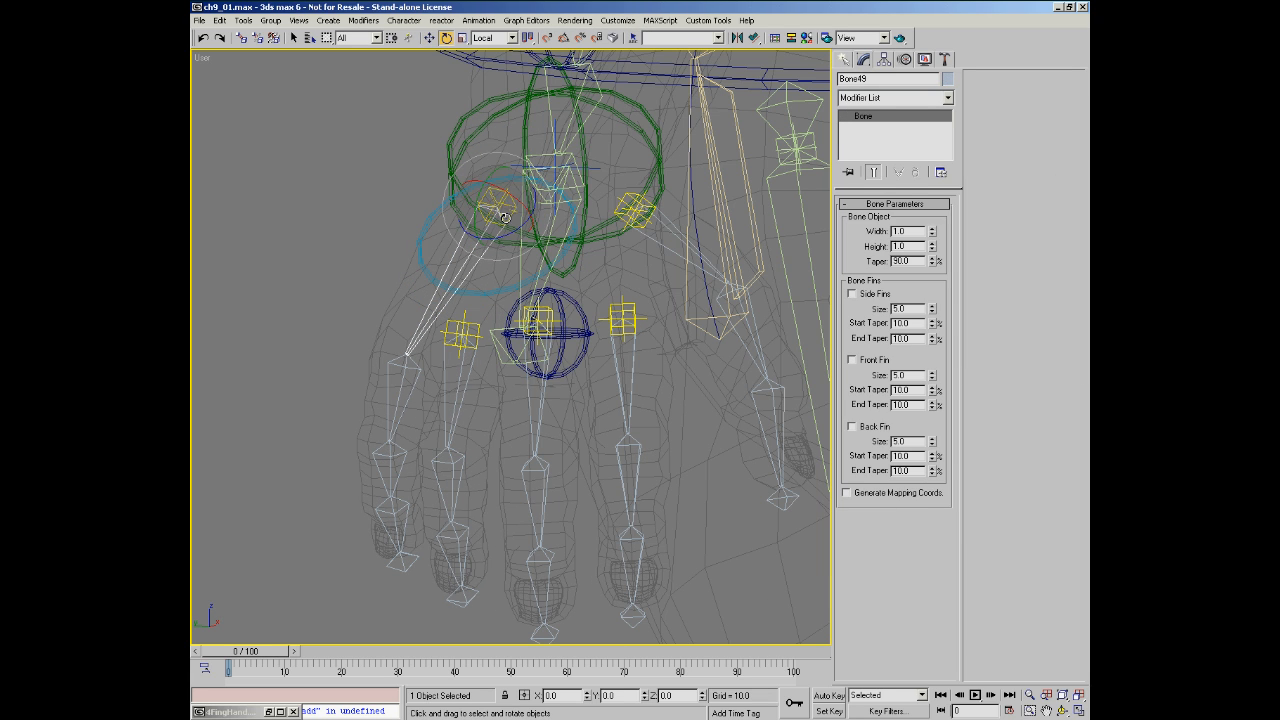
{"action": "mouse_move", "coordinate": [472, 196]}
{"action": "left_mouse_down"}
{"action": "mouse_move", "coordinate": [508, 196]}
{"action": "mouse_move", "coordinate": [483, 180]}
{"action": "left_mouse_up"}
{"action": "right_click", "coordinate": [509, 196]}
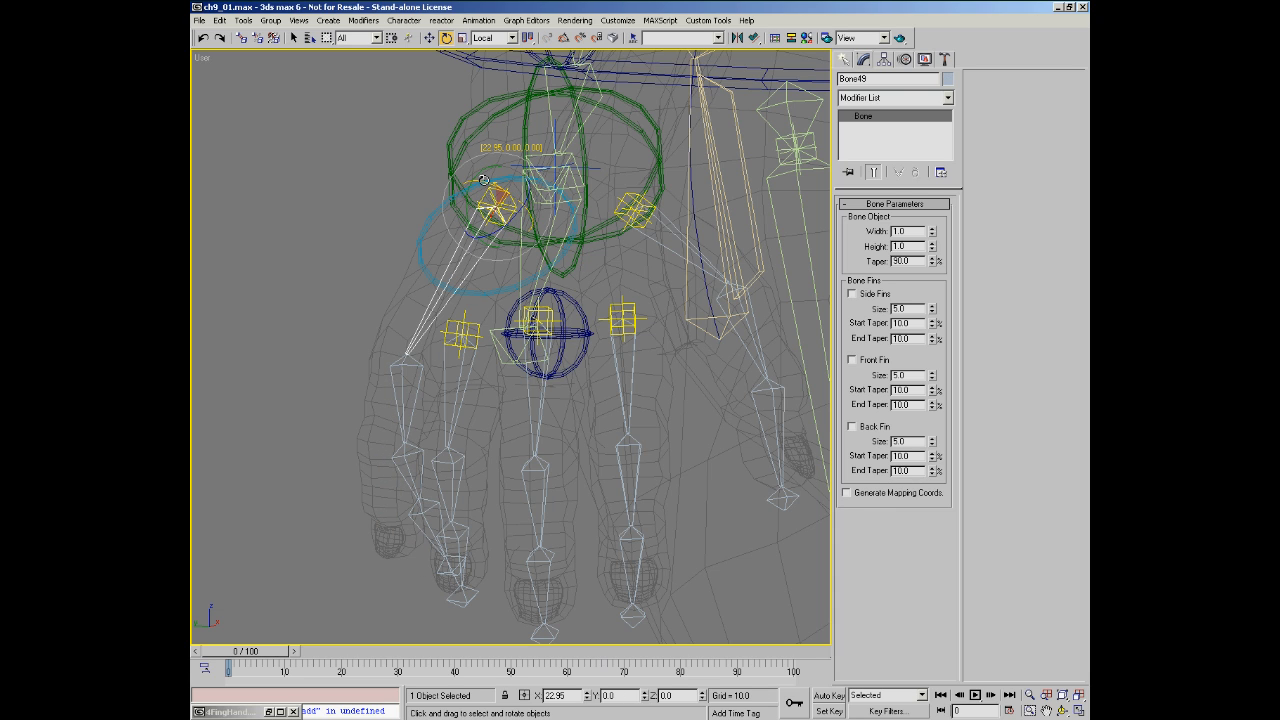
{"action": "right_click", "coordinate": [483, 180]}
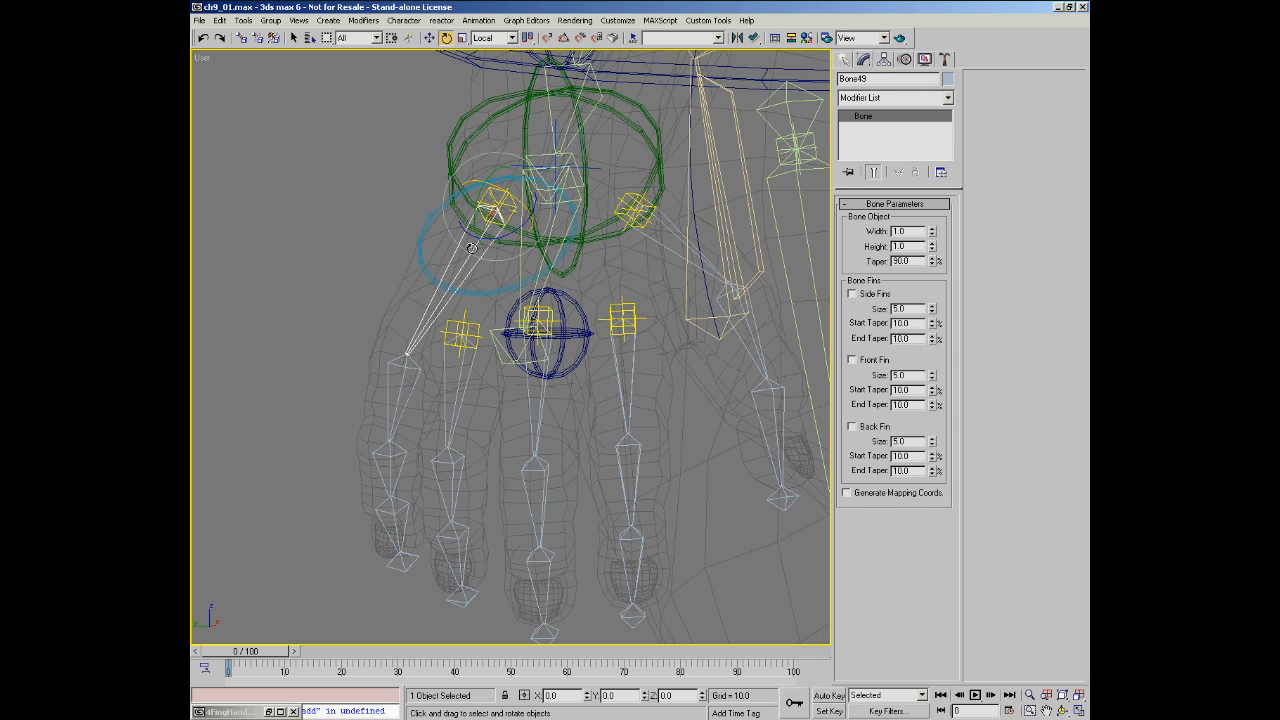
- Switch from the Rotate tool back to the Move tool with the pinky's palm bone selected
{"action": "middle_click_drag", "start_coordinate": [481, 270], "coordinate": [467, 275], "text": "alt"}
{"action": "right_click", "coordinate": [438, 287]}
{"action": "left_click", "coordinate": [346, 258]}
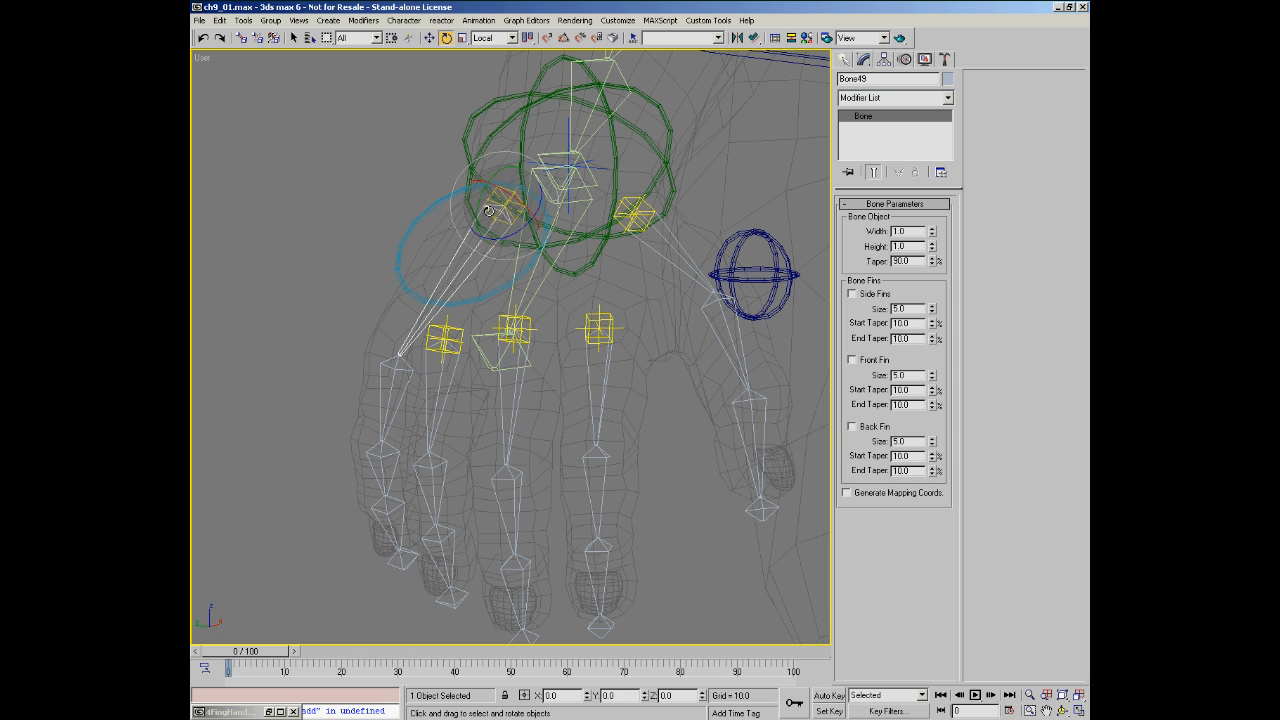
{"action": "left_click", "coordinate": [321, 219]}
{"action": "left_click", "coordinate": [459, 271]}
{"action": "right_click", "coordinate": [526, 222]}
{"action": "left_click", "coordinate": [552, 236]}
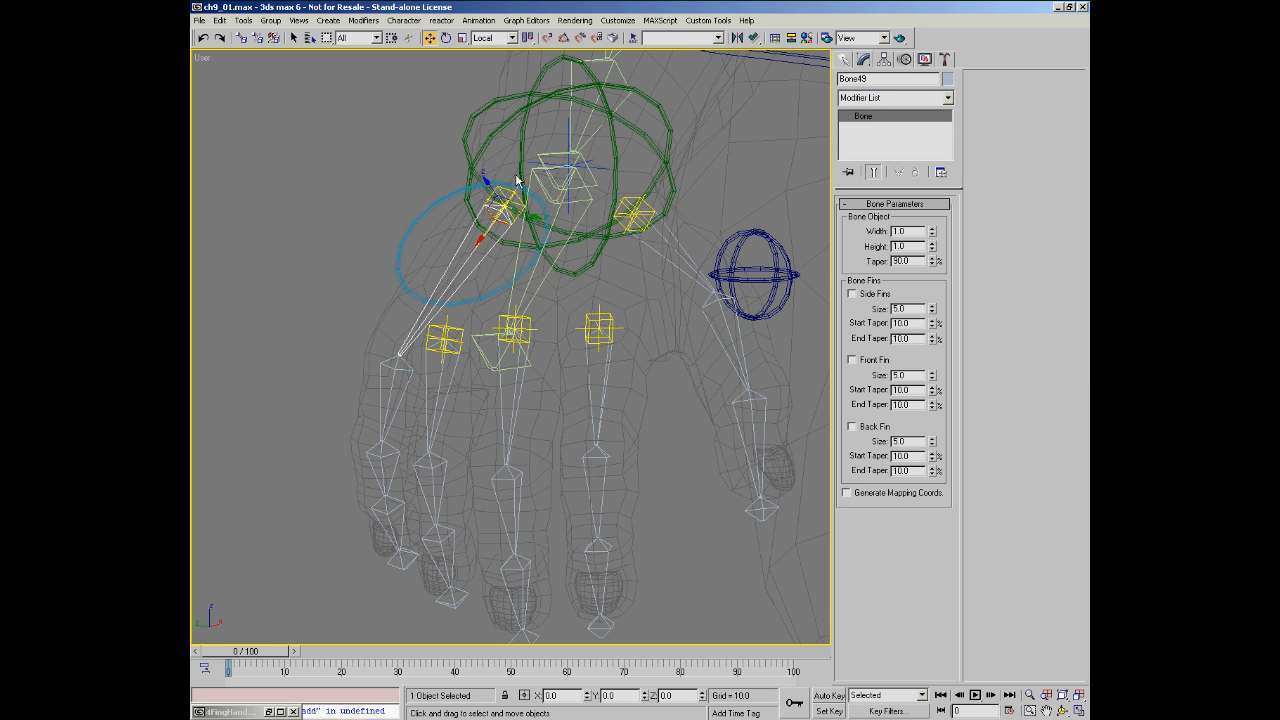
{"action": "right_click", "coordinate": [469, 260]}
{"action": "left_click", "coordinate": [500, 394]}
{"action": "mouse_move", "coordinate": [500, 213]}
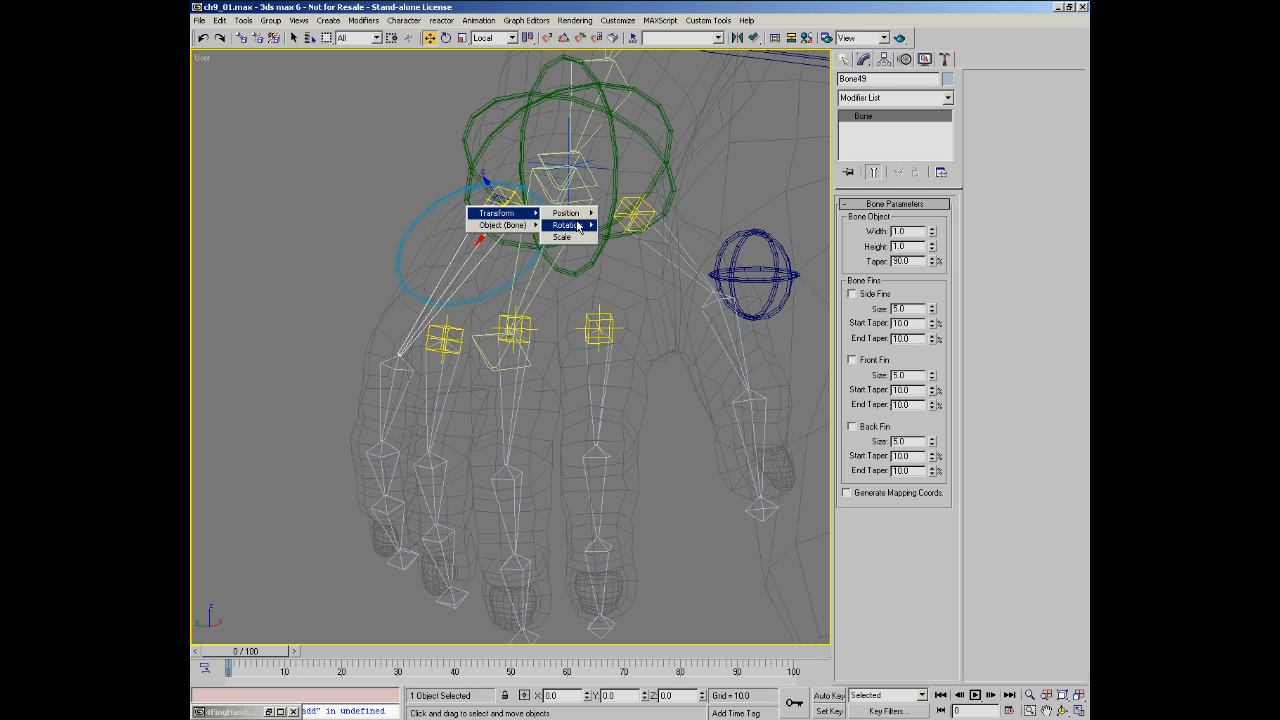
{"action": "mouse_move", "coordinate": [578, 224]}
{"action": "mouse_move", "coordinate": [650, 233]}
{"action": "left_click", "coordinate": [705, 249]}
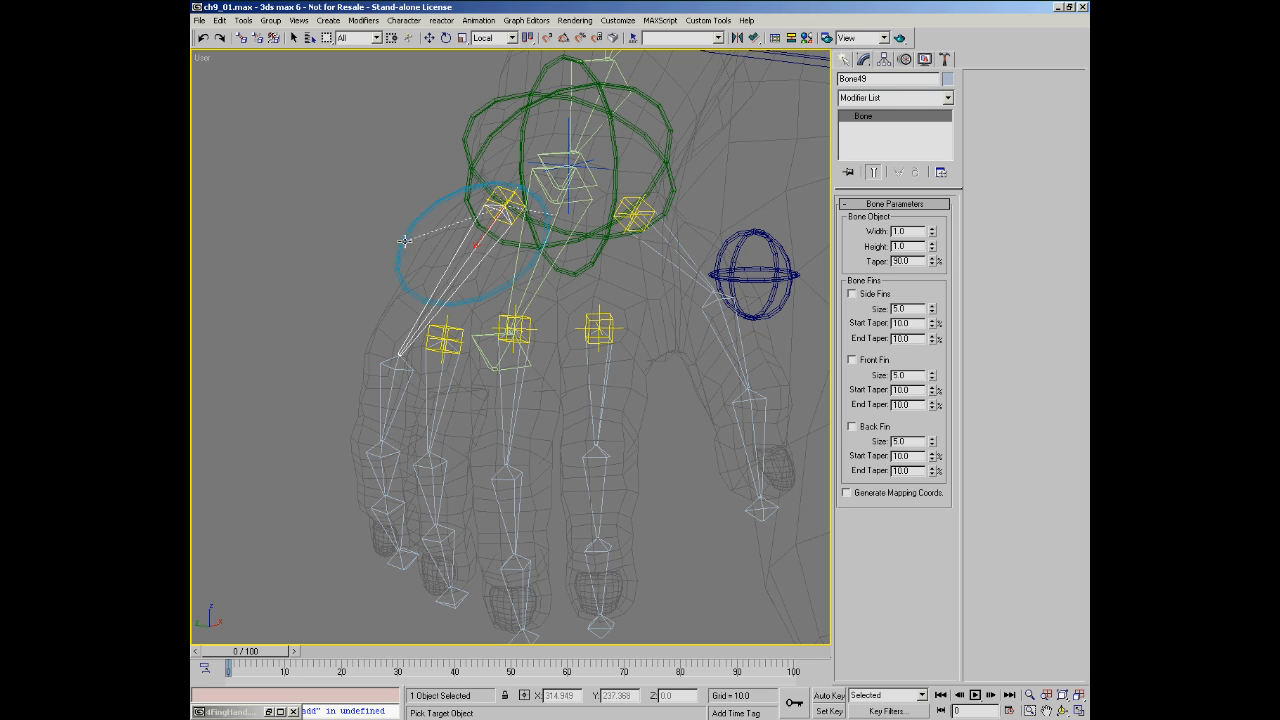
{"action": "left_click", "coordinate": [400, 245]}
{"action": "mouse_move", "coordinate": [410, 263]}
{"action": "mouse_move", "coordinate": [488, 263]}
{"action": "left_click", "coordinate": [566, 257]}
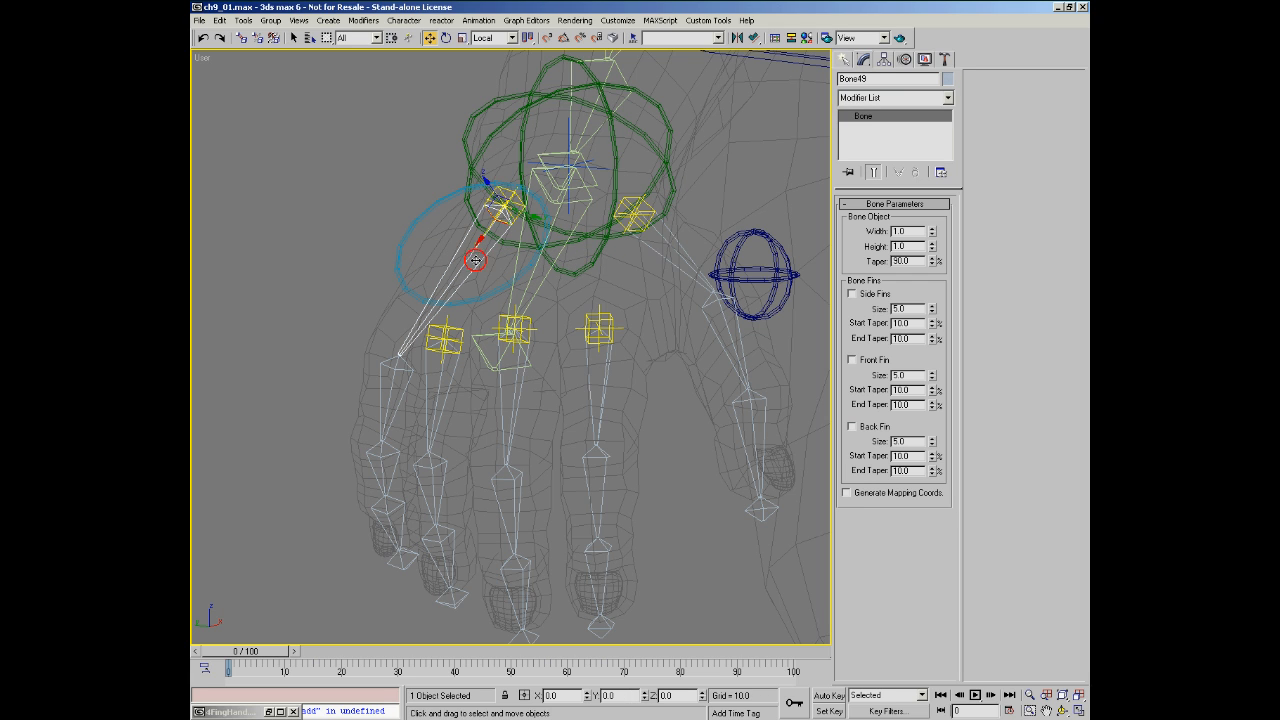
- Start wiring the pinky palm bone's zero Euler Y Rotation to the hand control circle's cup01 attribute under HandControls
{"action": "right_click", "coordinate": [472, 250]}
{"action": "left_click", "coordinate": [507, 383]}
{"action": "mouse_move", "coordinate": [510, 214]}
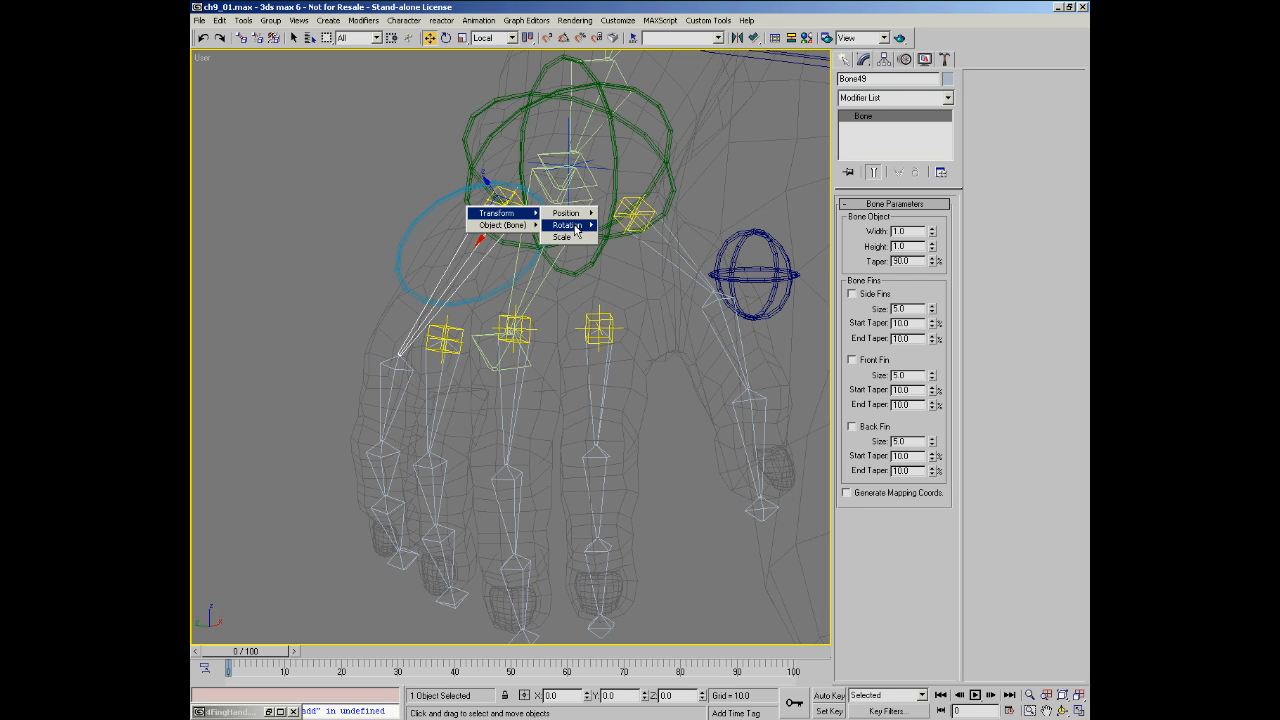
{"action": "mouse_move", "coordinate": [576, 228]}
{"action": "mouse_move", "coordinate": [640, 233]}
{"action": "left_click", "coordinate": [705, 247]}
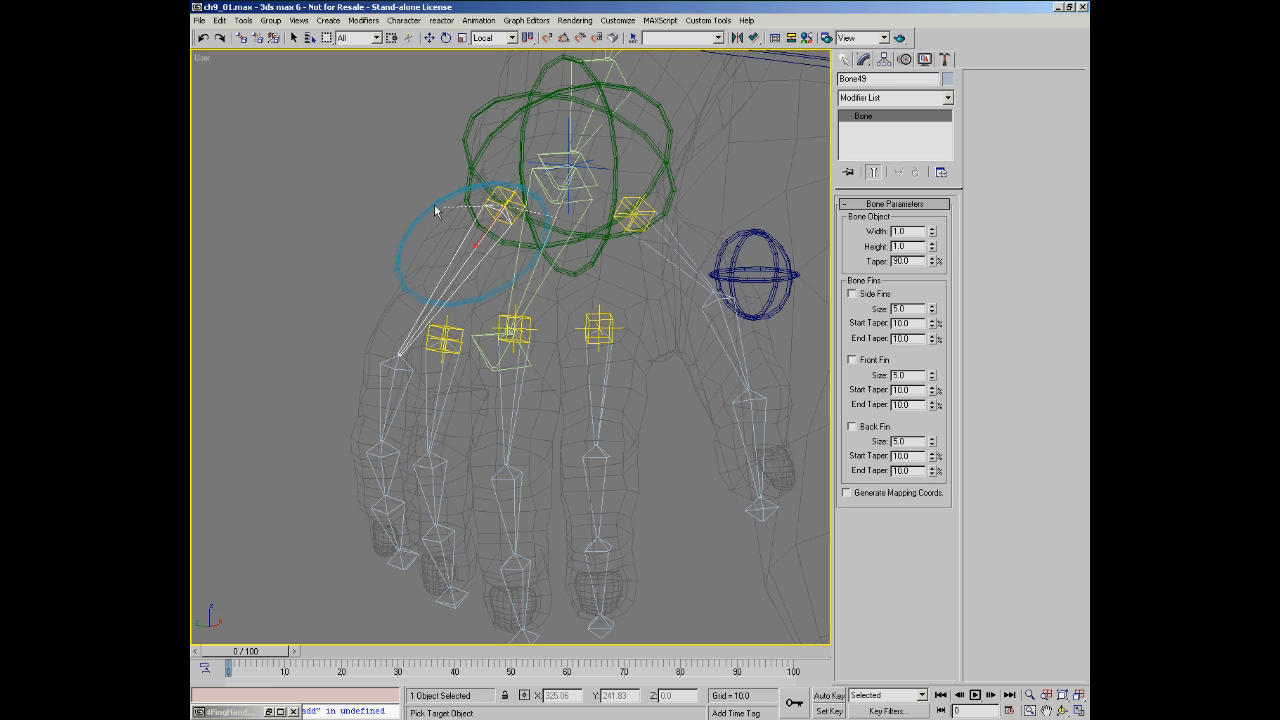
{"action": "left_click", "coordinate": [428, 212]}
{"action": "mouse_move", "coordinate": [425, 231]}
{"action": "mouse_move", "coordinate": [515, 231]}
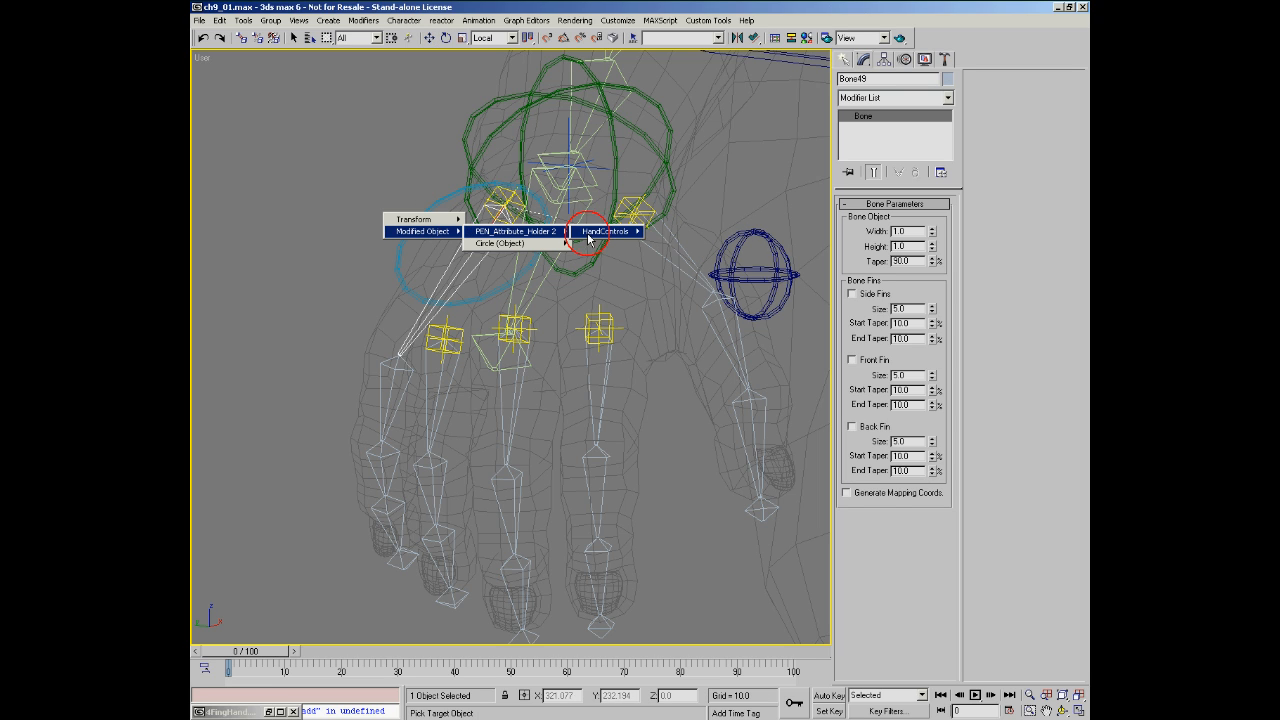
{"action": "mouse_move", "coordinate": [590, 233]}
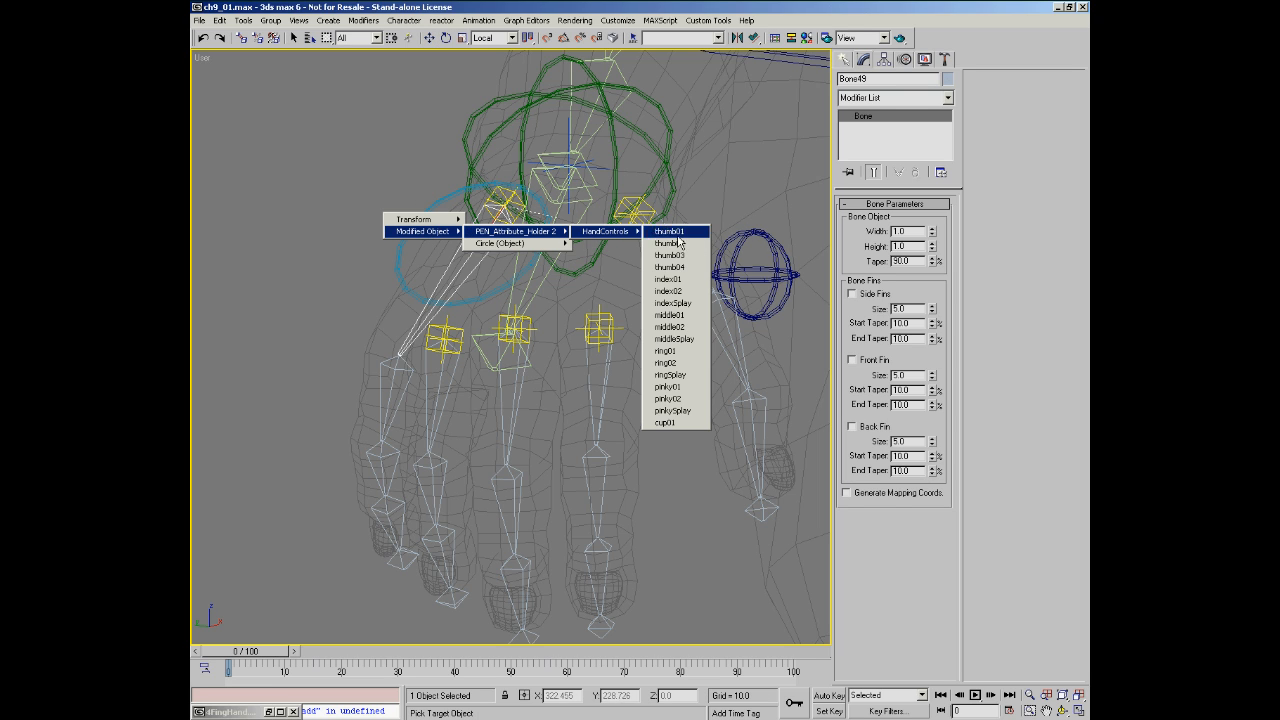
{"action": "left_click", "coordinate": [682, 428]}
- Connect the wire one way so cup01 drives the palm bone's Y Rotation with the expression degToRad cup01
{"action": "left_click", "coordinate": [570, 142]}
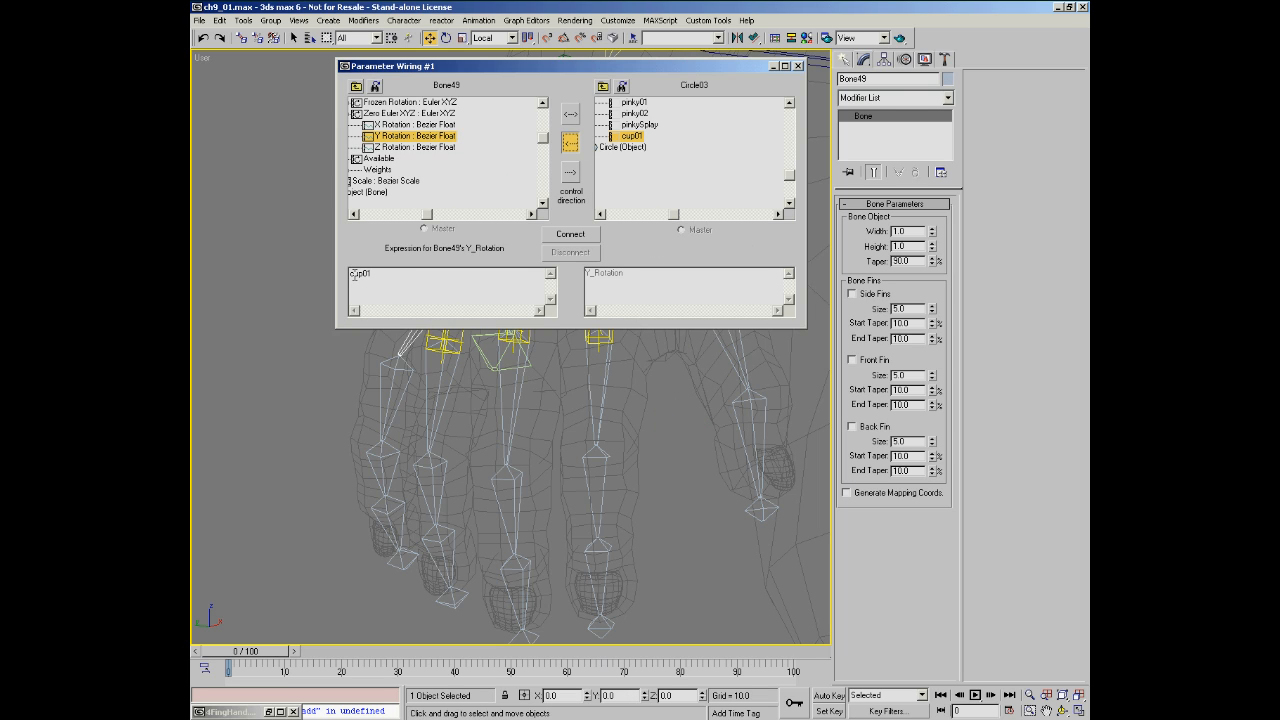
{"action": "type", "text": "degToRad"}
{"action": "left_click", "coordinate": [570, 234]}
- Test the Cup slider on the hand control circle in both directions and reset it to zero
{"action": "middle_click_drag", "start_coordinate": [370, 541], "coordinate": [377, 584]}
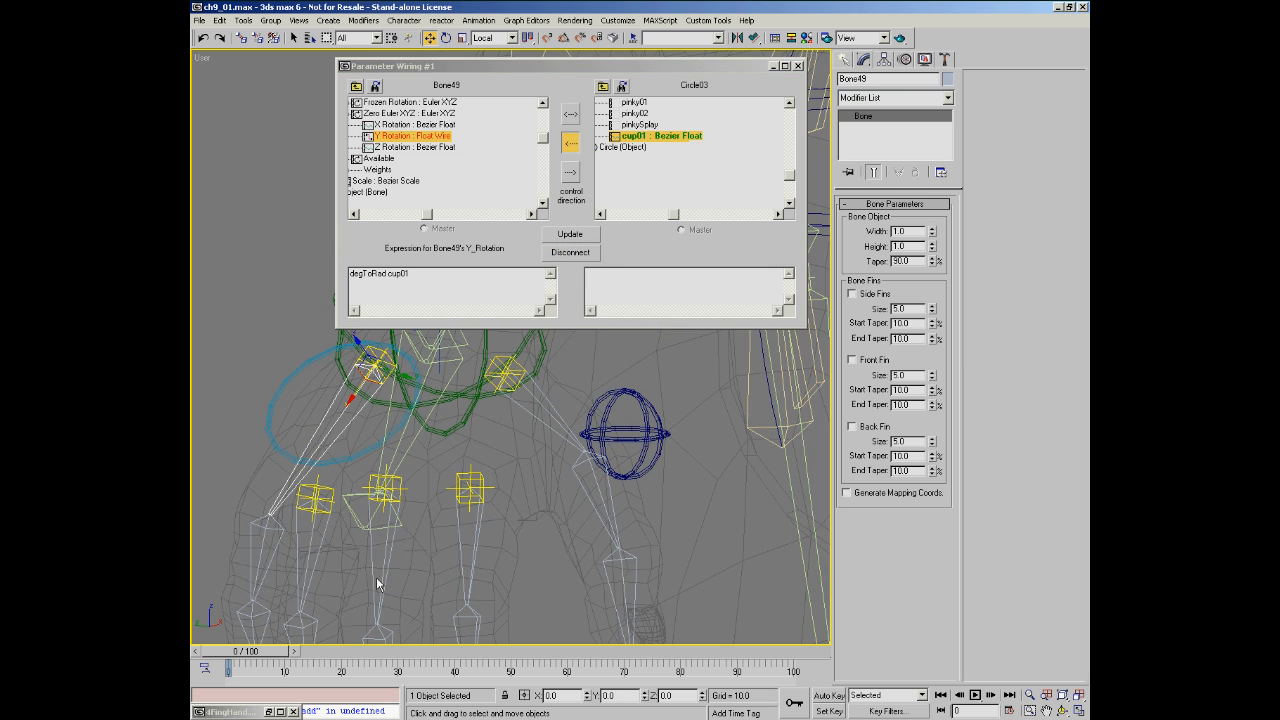
{"action": "left_click", "coordinate": [359, 453]}
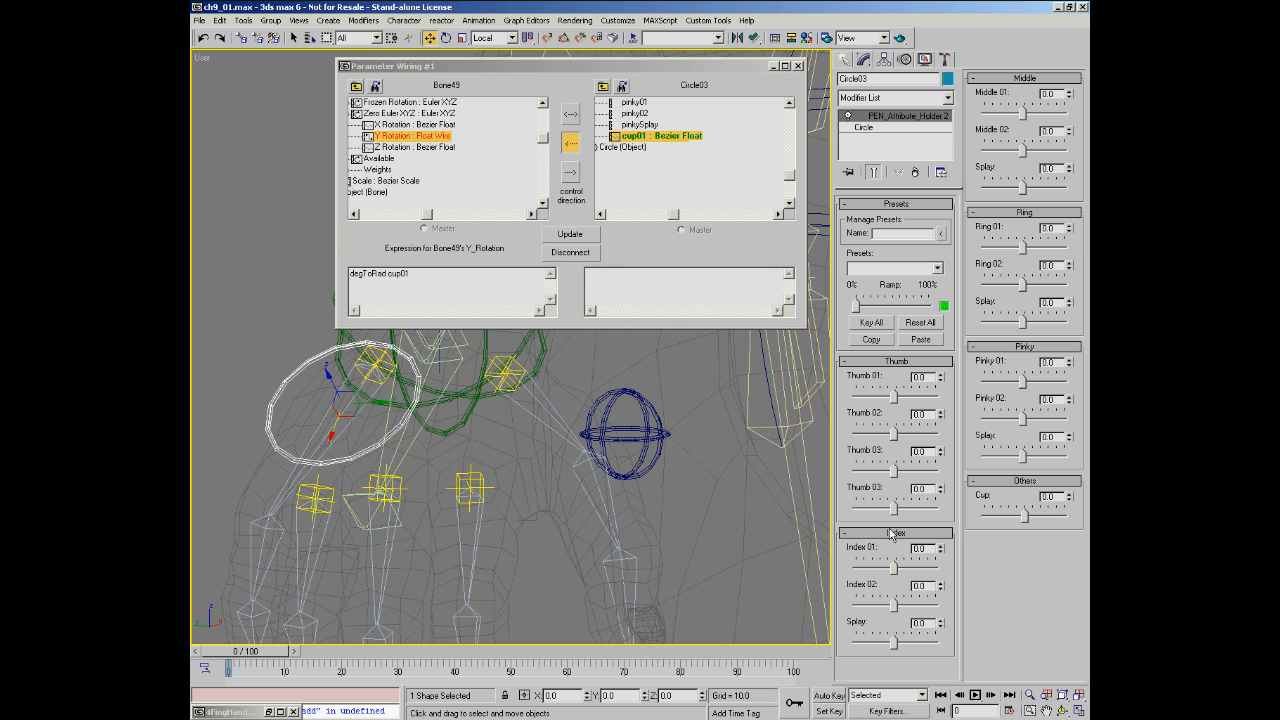
{"action": "left_click_drag", "start_coordinate": [1027, 517], "coordinate": [1013, 513]}
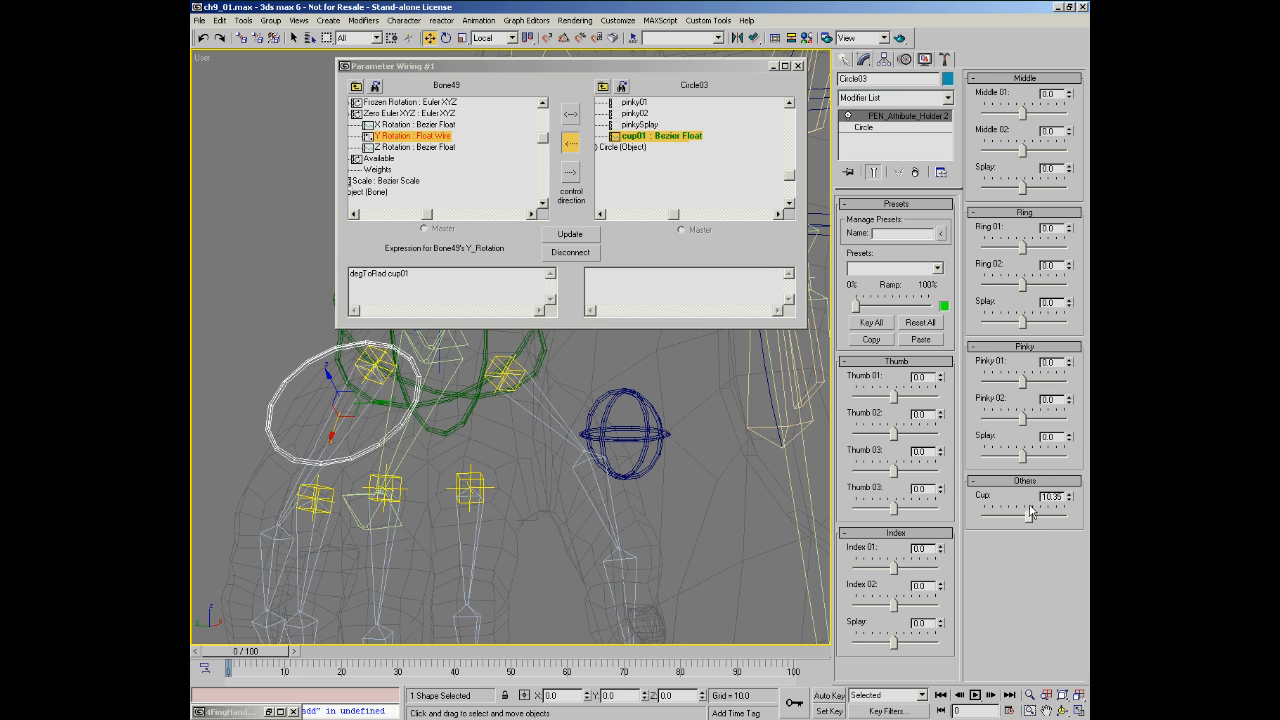
{"action": "right_click", "coordinate": [1068, 496]}
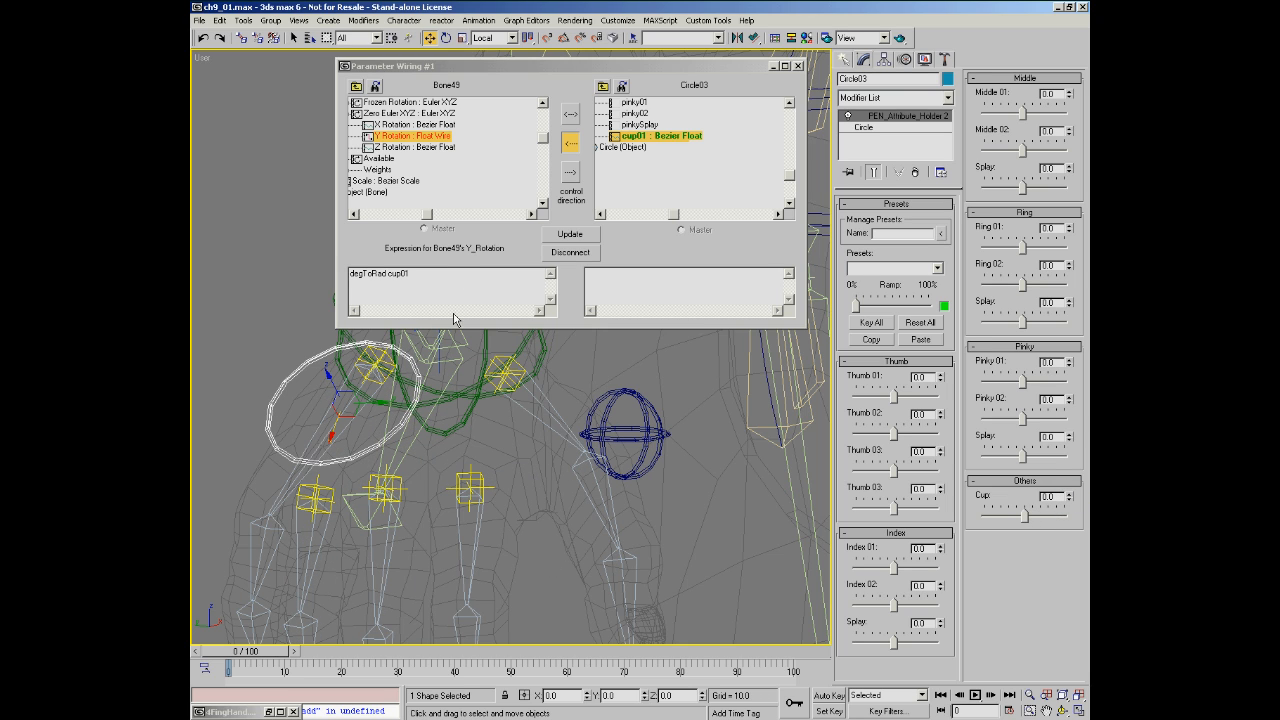
- Select the pinky's palm bone and test its rotation with the Rotate tool to judge the other axes
{"action": "left_click", "coordinate": [338, 430]}
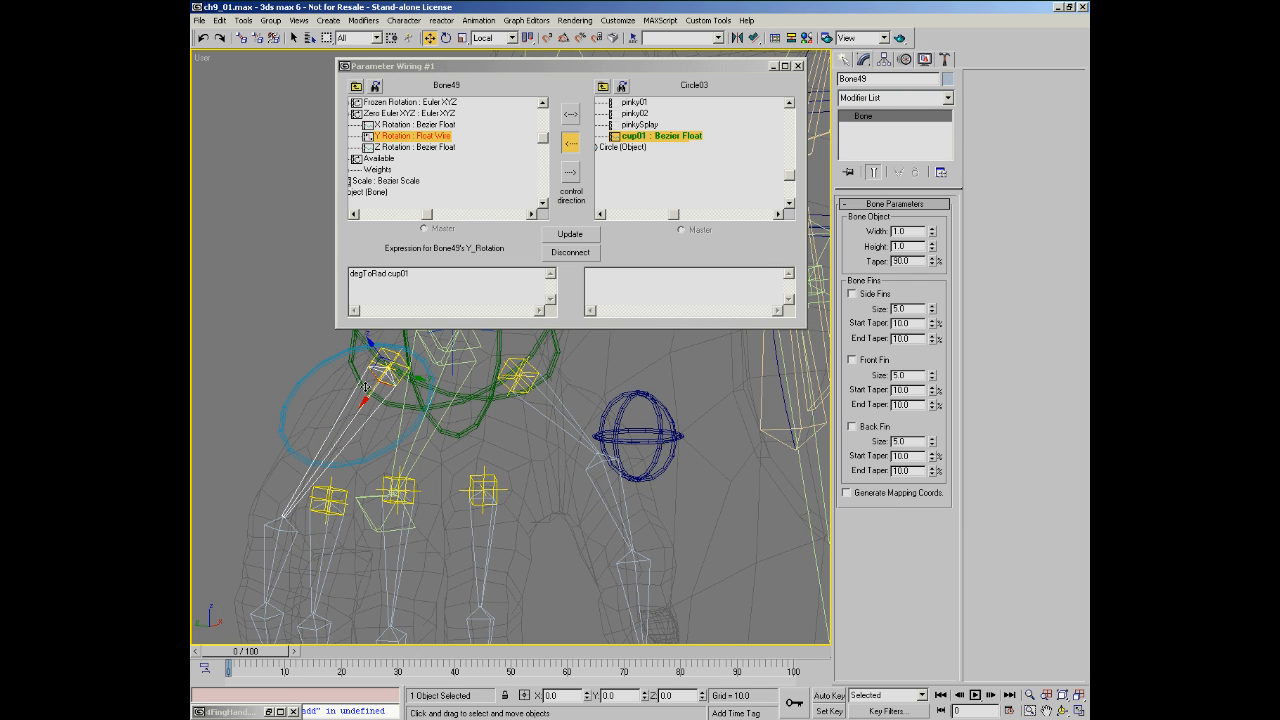
{"action": "right_click", "coordinate": [365, 407]}
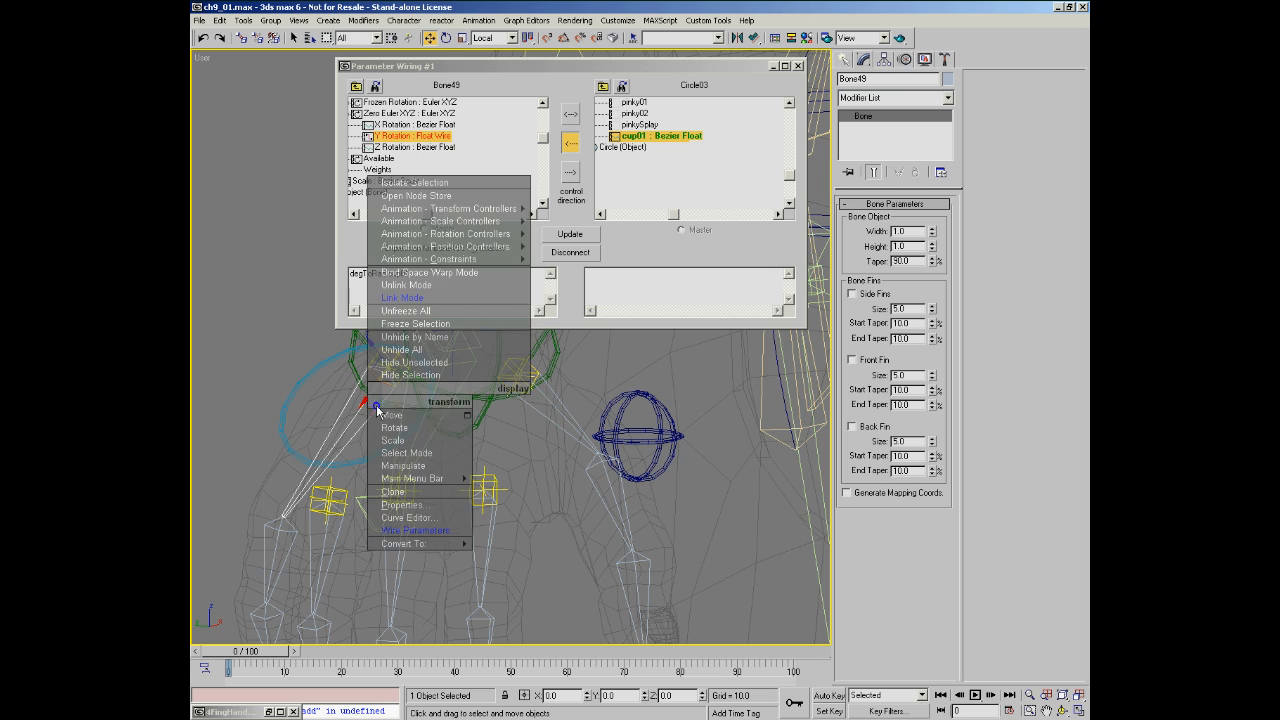
{"action": "left_click", "coordinate": [389, 431]}
{"action": "left_click_drag", "start_coordinate": [409, 371], "coordinate": [364, 404]}
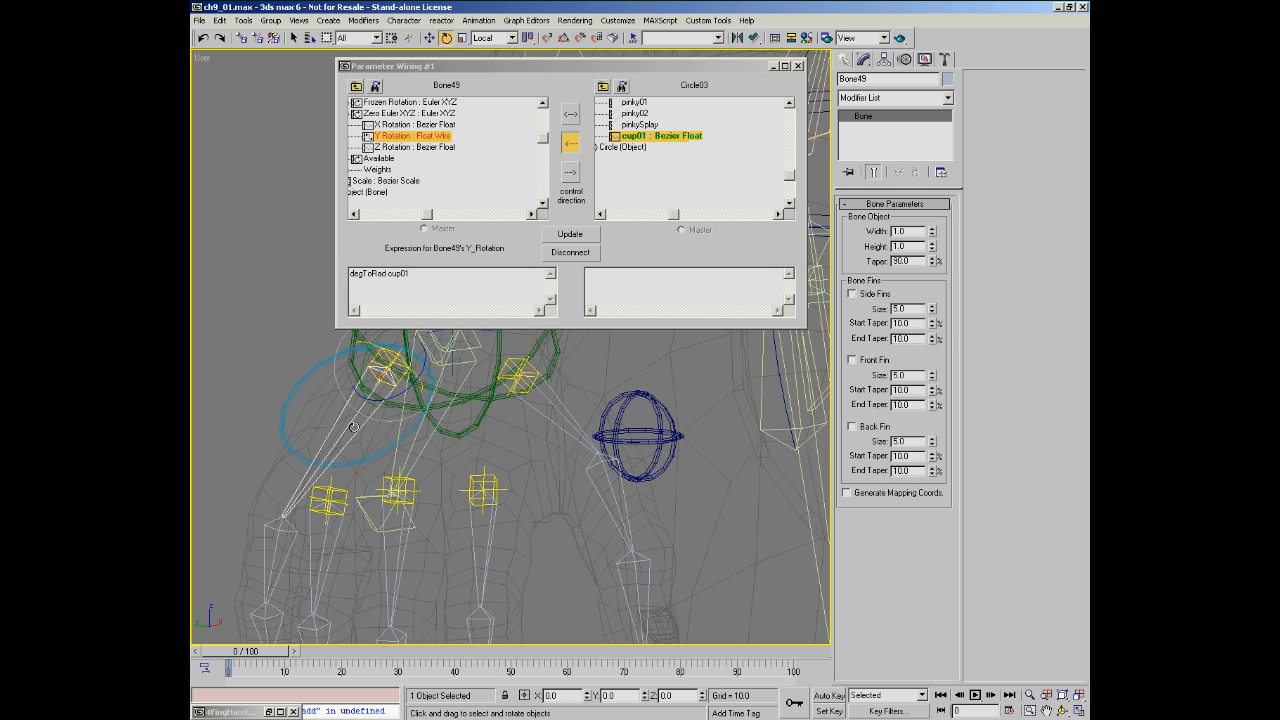
- Connect cup01 one way to the palm bone's X Rotation with the expression degToRad cup01
{"action": "left_click", "coordinate": [431, 126]}
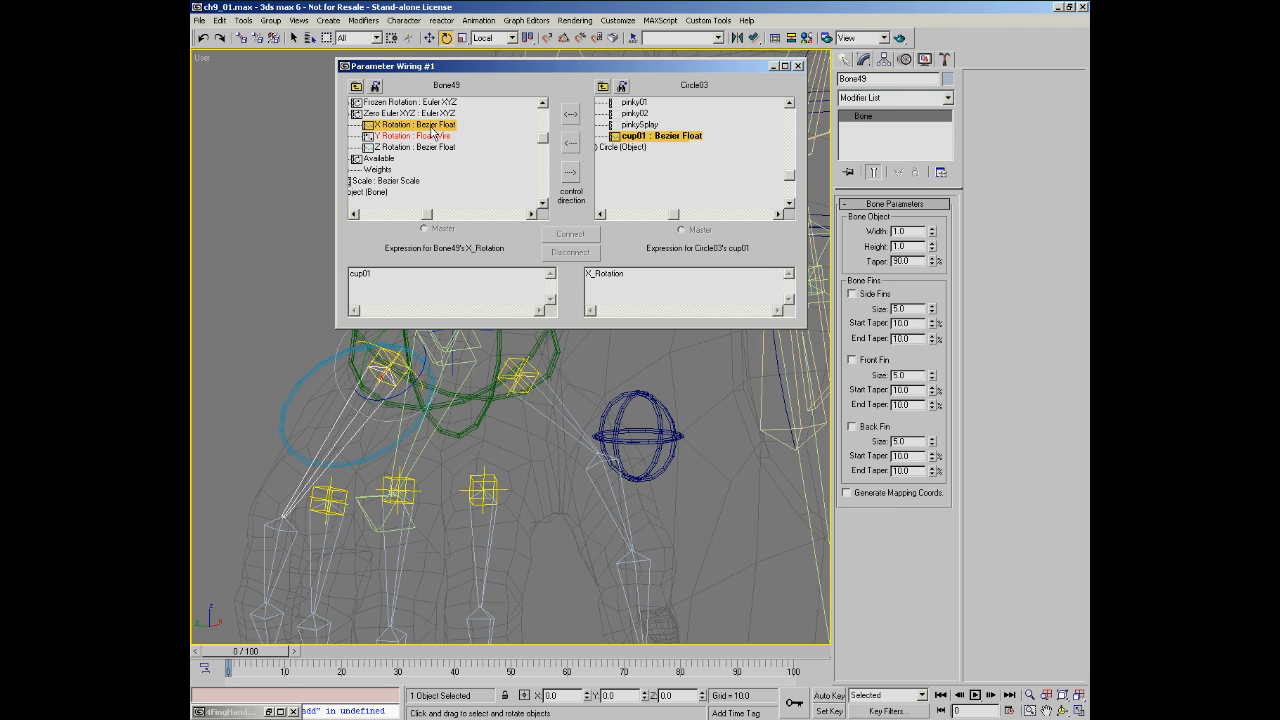
{"action": "left_click_drag", "start_coordinate": [427, 215], "coordinate": [384, 214]}
{"action": "mouse_move", "coordinate": [545, 137]}
{"action": "left_mouse_down"}
{"action": "mouse_move", "coordinate": [543, 123]}
{"action": "mouse_move", "coordinate": [550, 146]}
{"action": "left_mouse_up"}
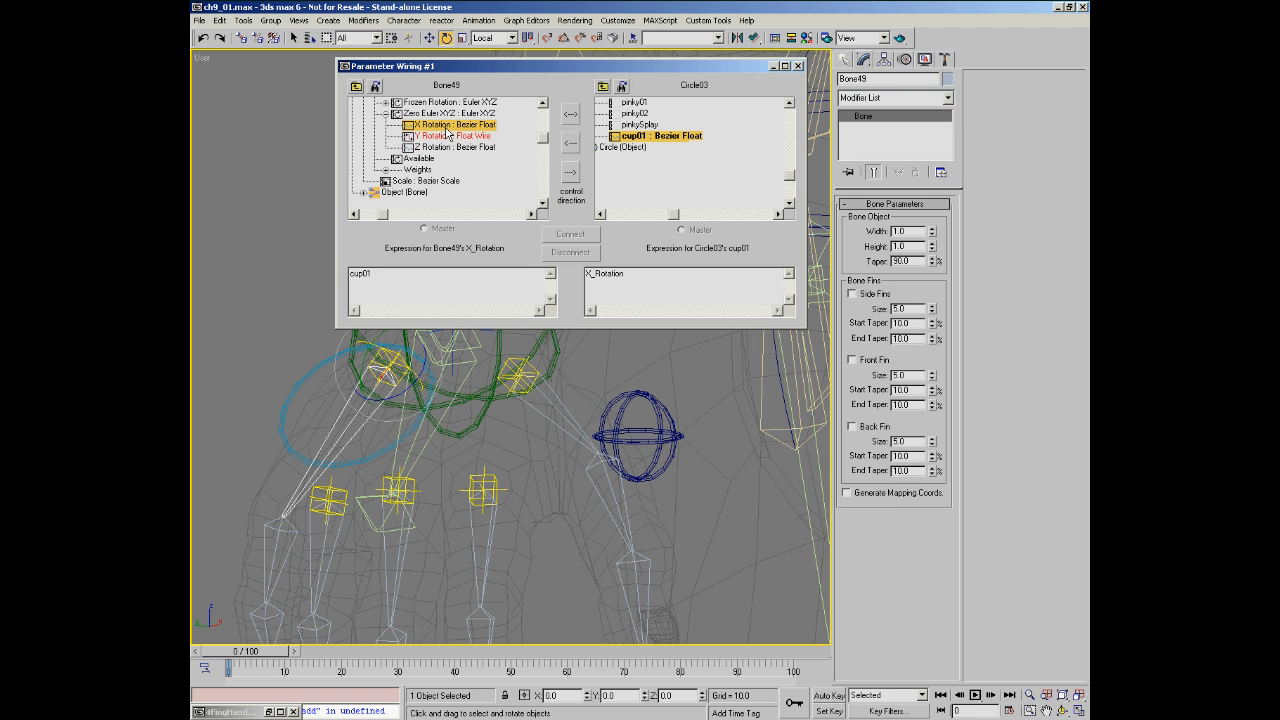
{"action": "left_click", "coordinate": [570, 142]}
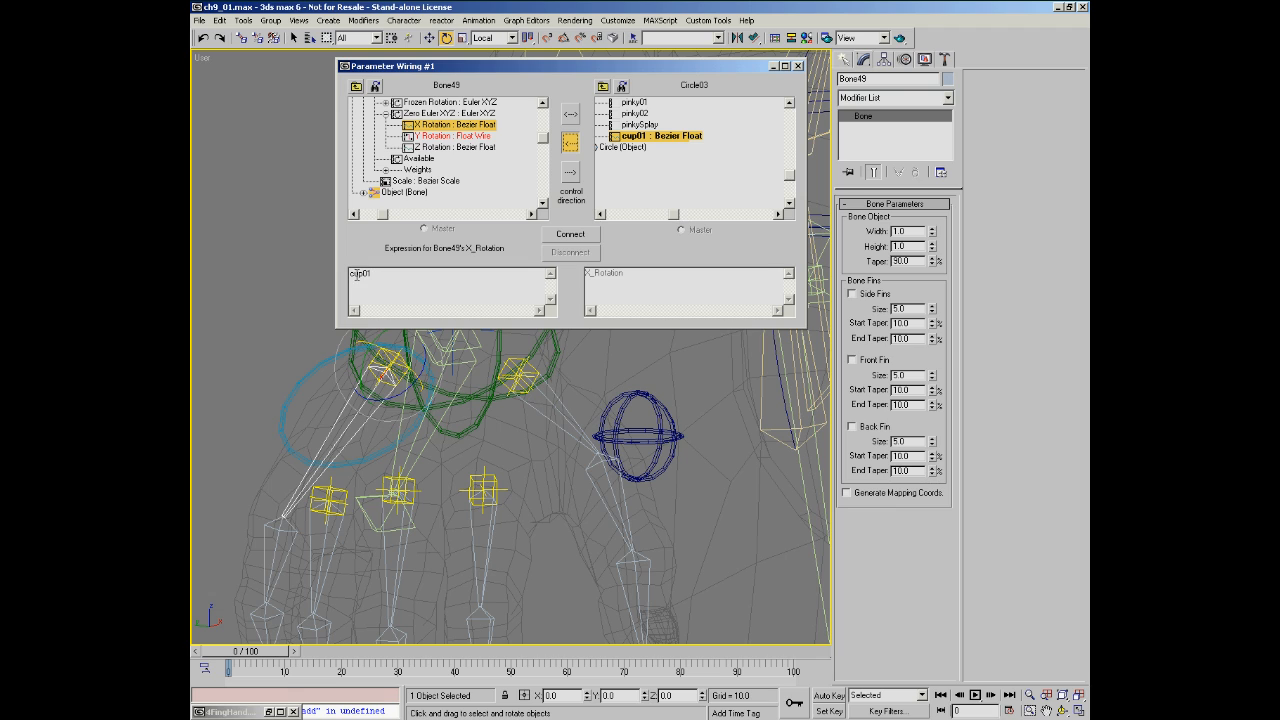
{"action": "type", "text": "degToRad"}
{"action": "left_click", "coordinate": [570, 234]}
- Compare the palm bone's X Rotation and Y Rotation wires to cup01 in the wiring dialog
{"action": "left_click", "coordinate": [453, 137]}
{"action": "left_click", "coordinate": [457, 126]}
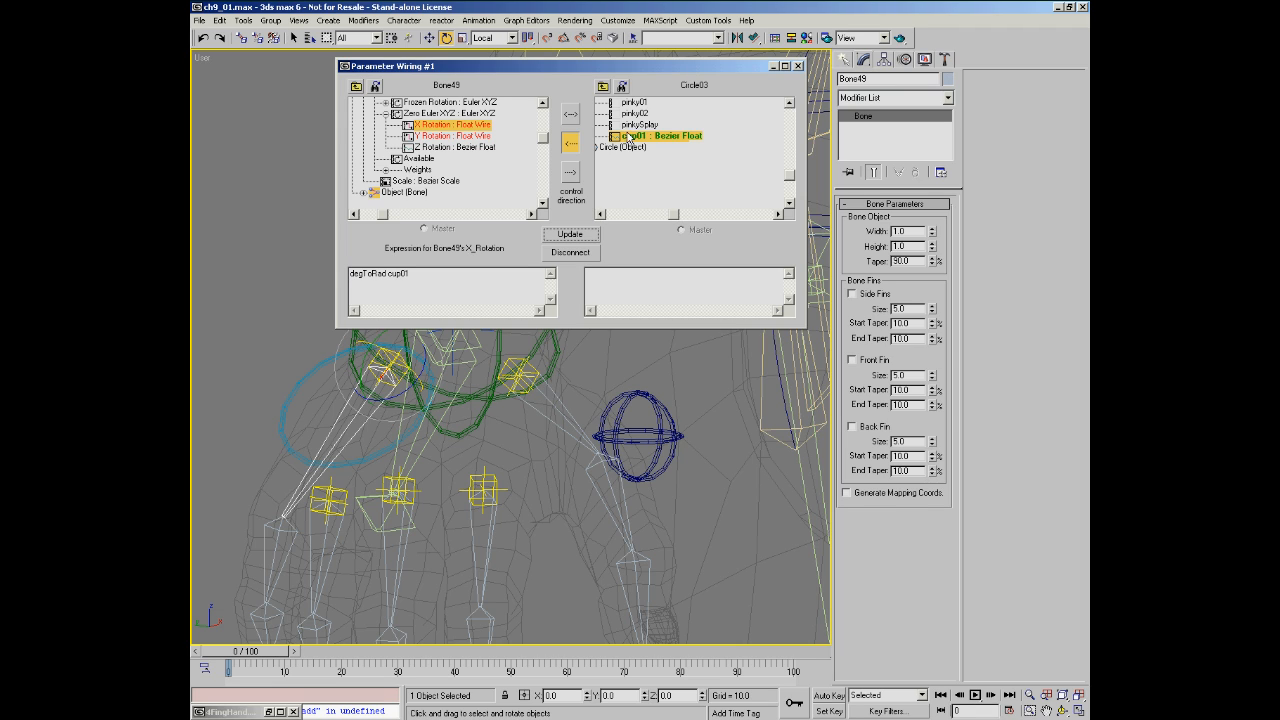
{"action": "left_click", "coordinate": [480, 136]}
{"action": "left_click", "coordinate": [480, 125]}
{"action": "left_click", "coordinate": [480, 136]}
{"action": "left_click", "coordinate": [480, 125]}
- Test the control circle's Cup slider at about 34 and about 20, viewing the hand from another angle
{"action": "left_click", "coordinate": [287, 438]}
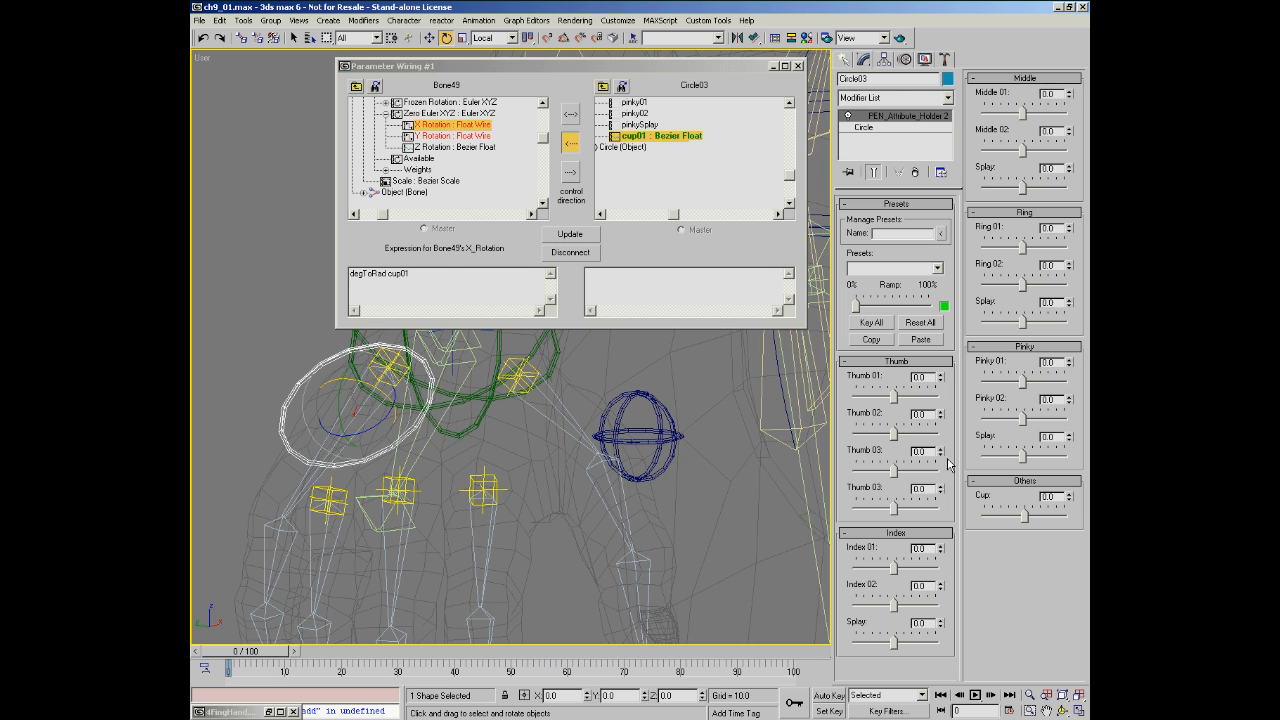
{"action": "left_click_drag", "start_coordinate": [1024, 516], "coordinate": [1040, 516]}
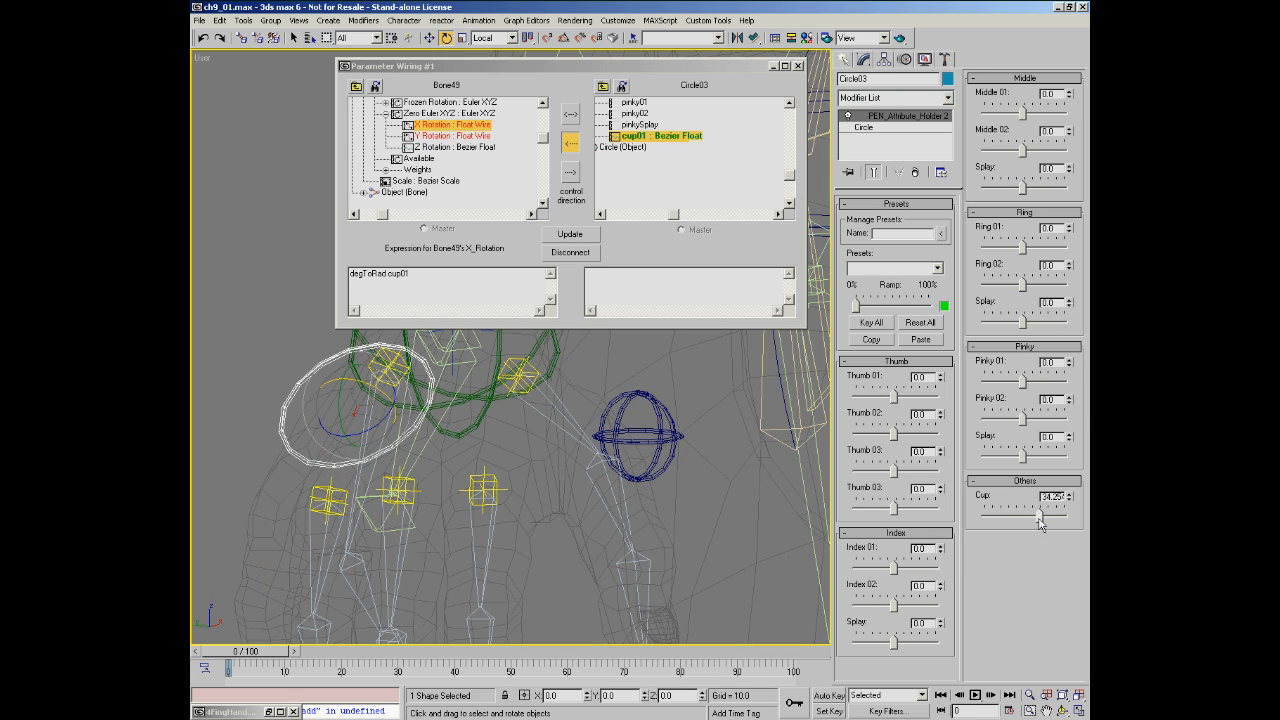
{"action": "middle_click_drag", "start_coordinate": [499, 447], "coordinate": [309, 493]}
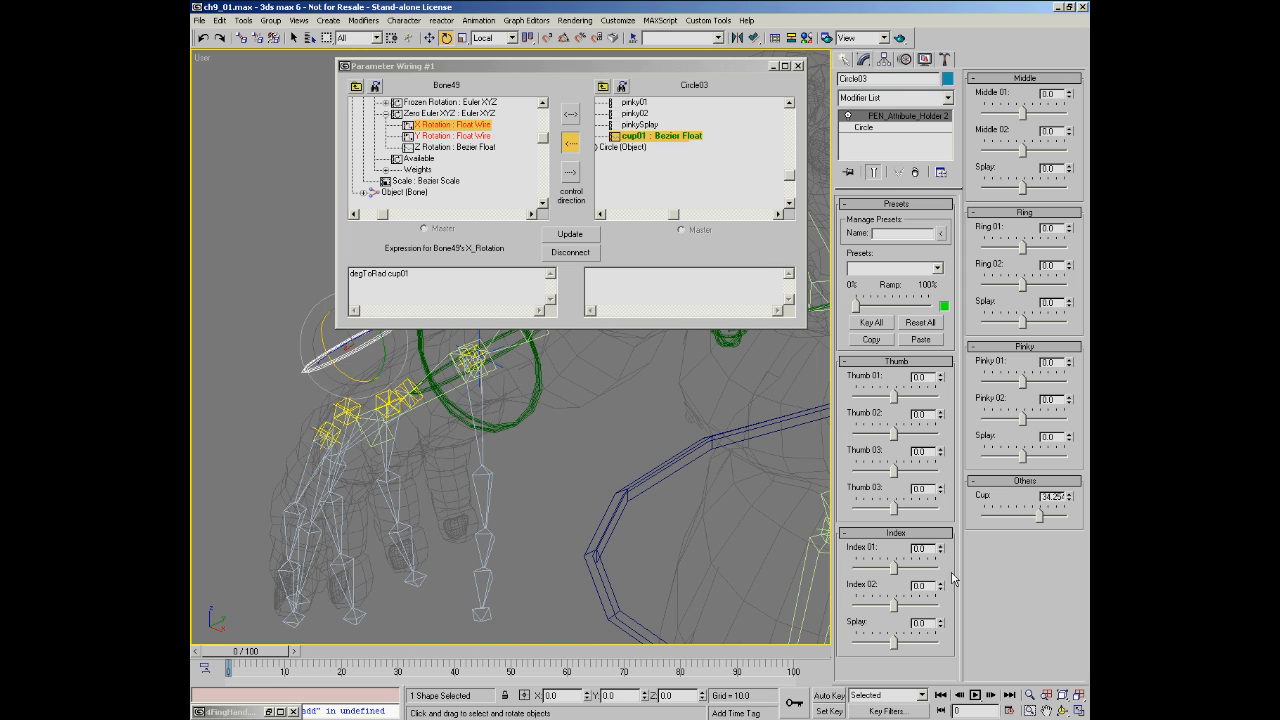
{"action": "mouse_move", "coordinate": [1037, 520]}
{"action": "left_mouse_down"}
{"action": "mouse_move", "coordinate": [1056, 518]}
{"action": "mouse_move", "coordinate": [1020, 518]}
{"action": "mouse_move", "coordinate": [1055, 518]}
{"action": "mouse_move", "coordinate": [1026, 519]}
{"action": "mouse_move", "coordinate": [1037, 517]}
{"action": "left_mouse_up"}
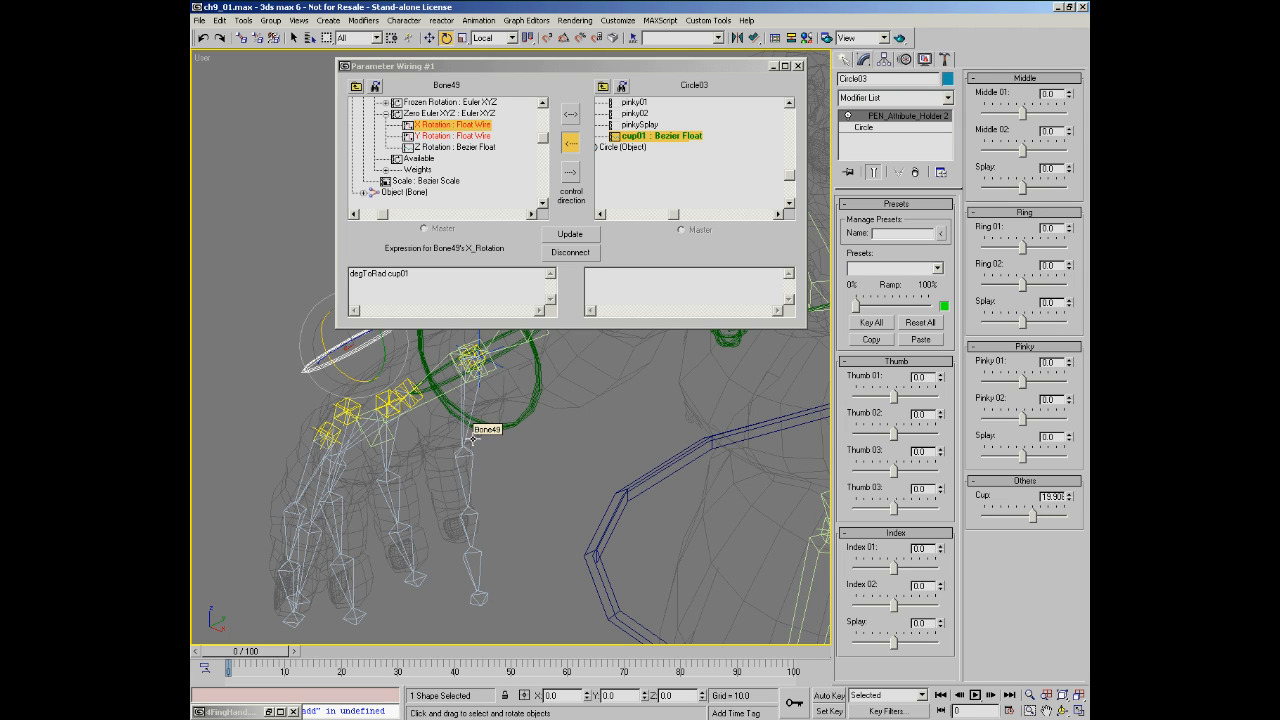
- Update the palm bone's Y Rotation wire expression to degToRad cup01*.5
{"action": "left_click", "coordinate": [453, 136]}
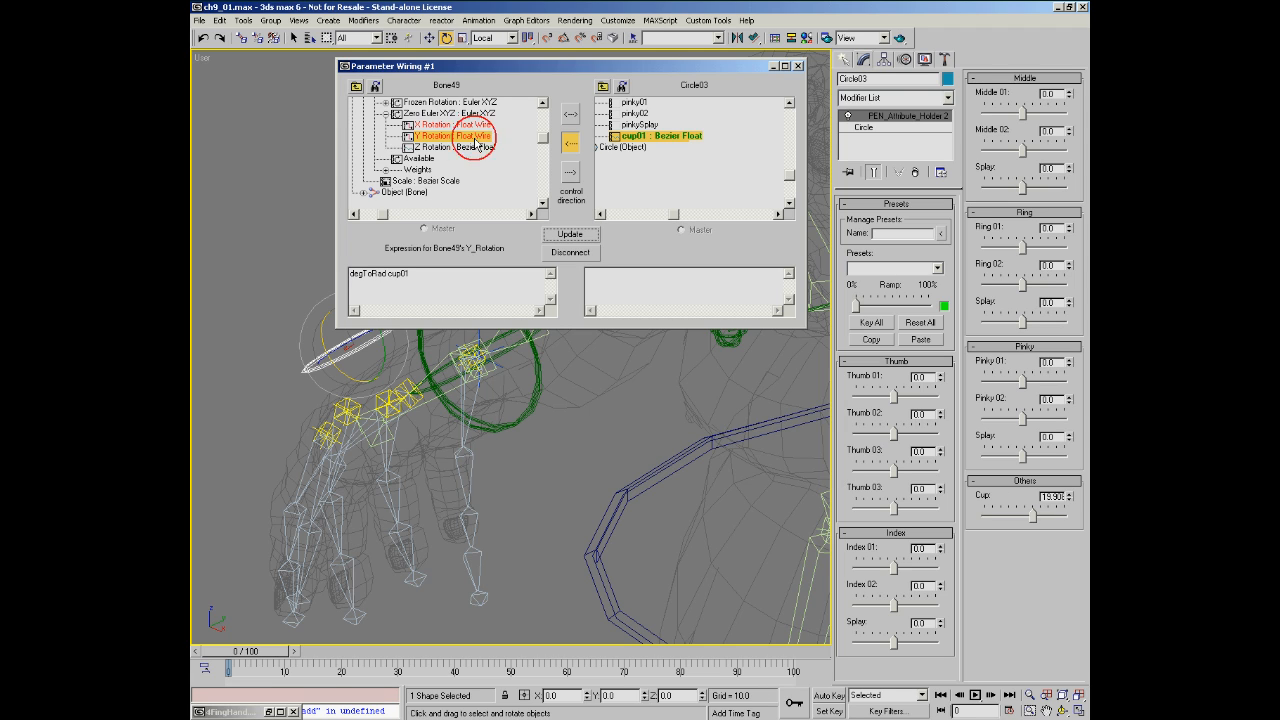
{"action": "left_click", "coordinate": [428, 273]}
{"action": "left_click", "coordinate": [574, 233]}
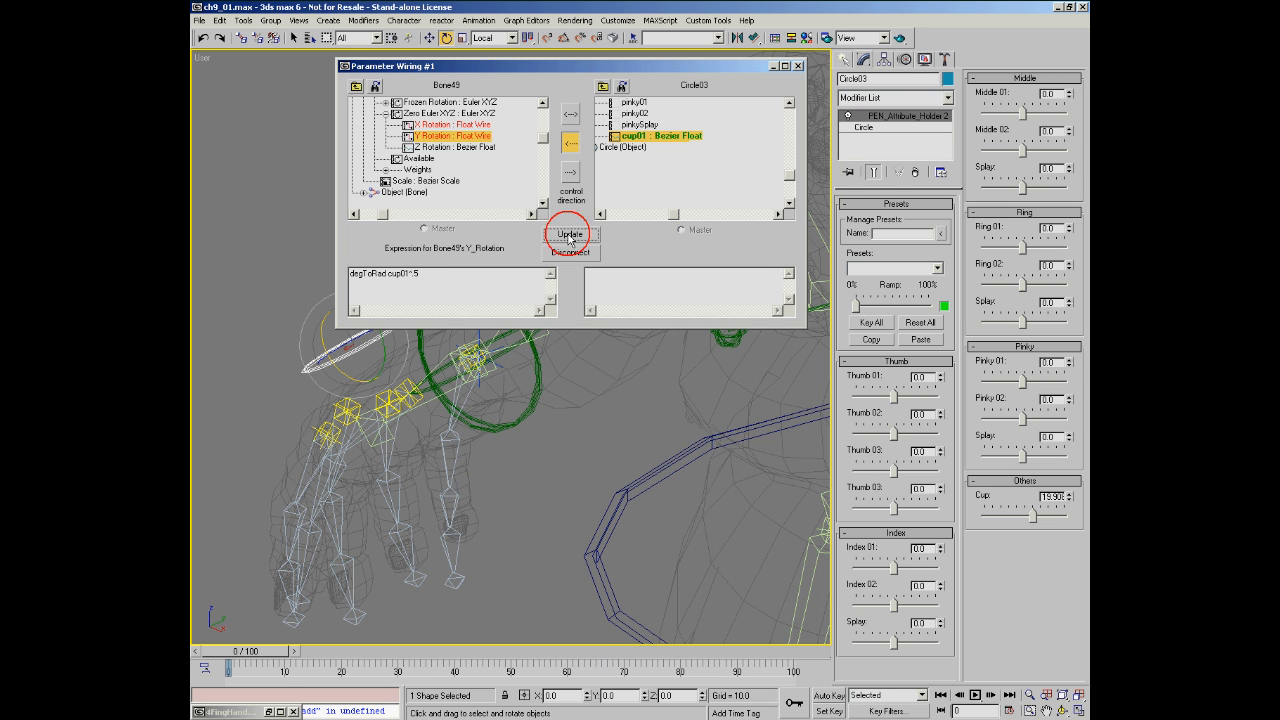
- Test the Cup slider with the halved Y Rotation while examining the hand from several angles
{"action": "middle_click_drag", "start_coordinate": [492, 478], "coordinate": [506, 452], "text": "alt"}
{"action": "mouse_move", "coordinate": [1037, 518]}
{"action": "left_mouse_down"}
{"action": "mouse_move", "coordinate": [1022, 518]}
{"action": "mouse_move", "coordinate": [1038, 518]}
{"action": "left_mouse_up"}
{"action": "middle_click_drag", "start_coordinate": [506, 396], "coordinate": [450, 472], "text": "alt"}
- Select the pinky's palm bone and connect cup01 one way to its Z Rotation with the expression degToRad cup01
{"action": "left_click", "coordinate": [381, 467]}
{"action": "middle_click_drag", "start_coordinate": [438, 412], "coordinate": [452, 418], "text": "alt"}
{"action": "left_click", "coordinate": [435, 149]}
{"action": "left_click", "coordinate": [570, 143]}
{"action": "left_click", "coordinate": [350, 275]}
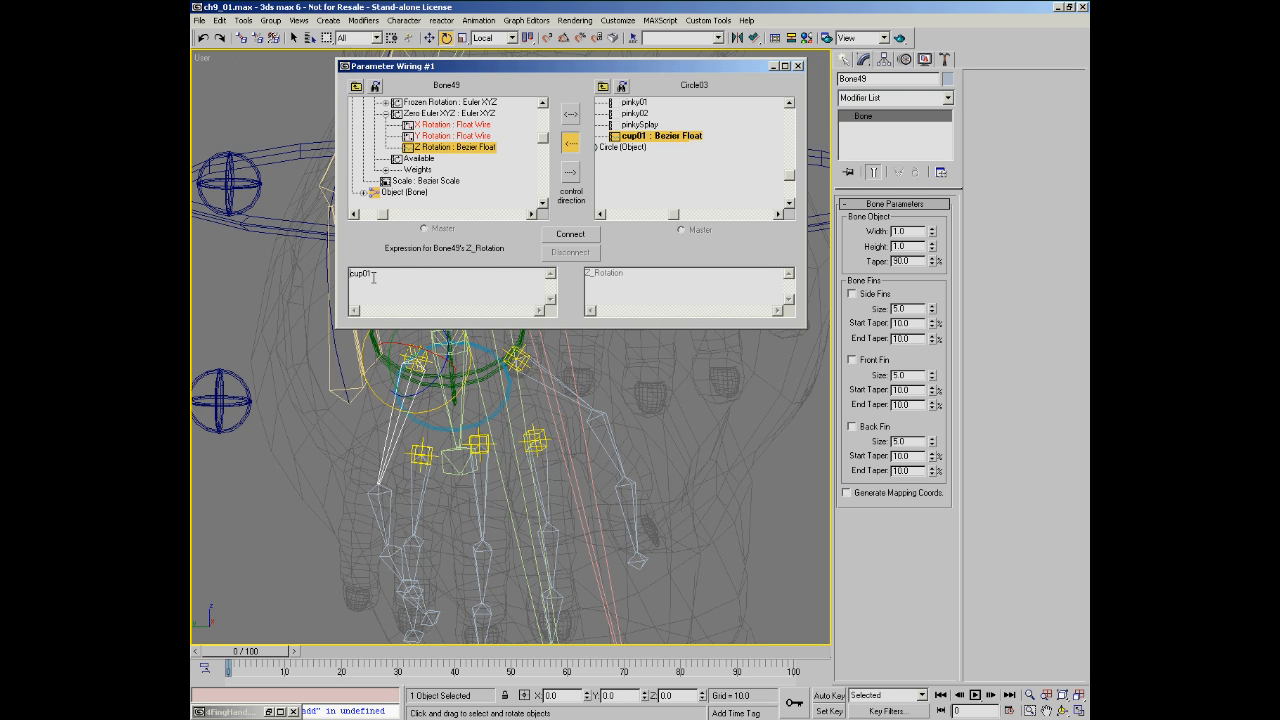
{"action": "type", "text": "degToRad"}
{"action": "left_click", "coordinate": [570, 233]}
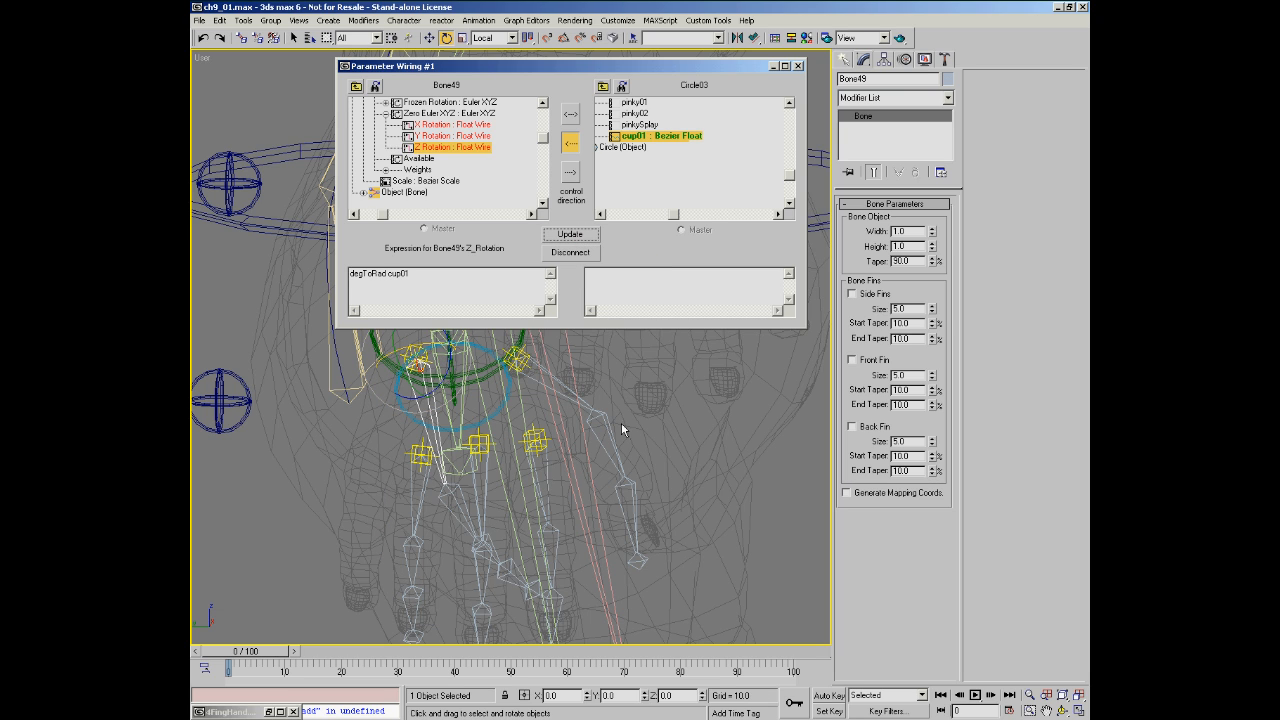
- Select the control circle and update the Z Rotation wire expression to degToRad cup01*.2, testing Cup down to about 9
{"action": "left_click", "coordinate": [398, 424]}
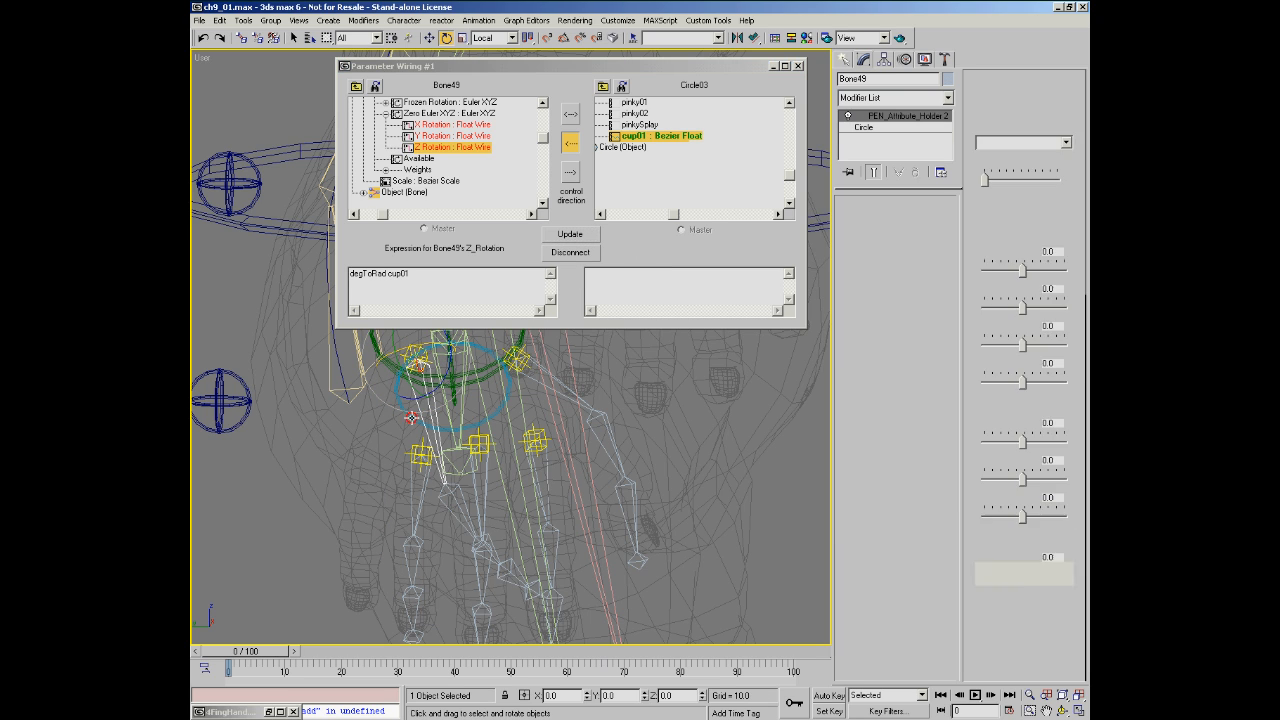
{"action": "left_click_drag", "start_coordinate": [1036, 519], "coordinate": [1032, 519]}
{"action": "left_click", "coordinate": [418, 273]}
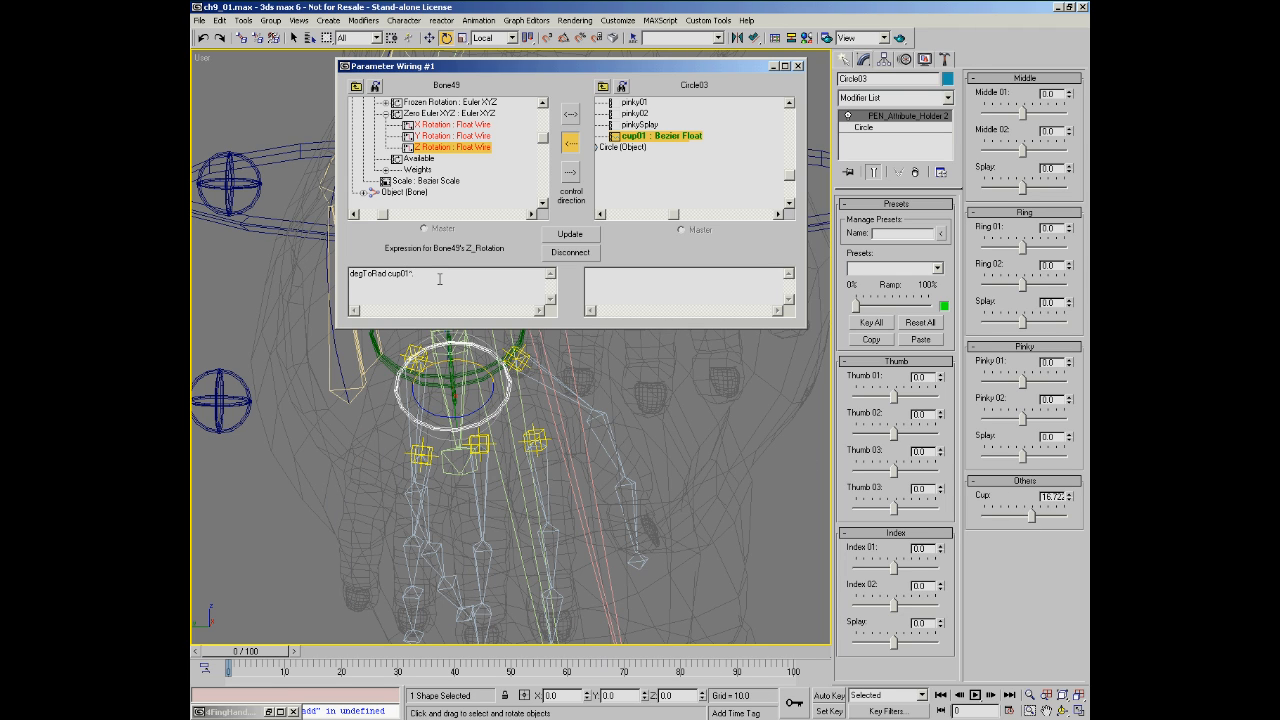
{"action": "left_click", "coordinate": [570, 234]}
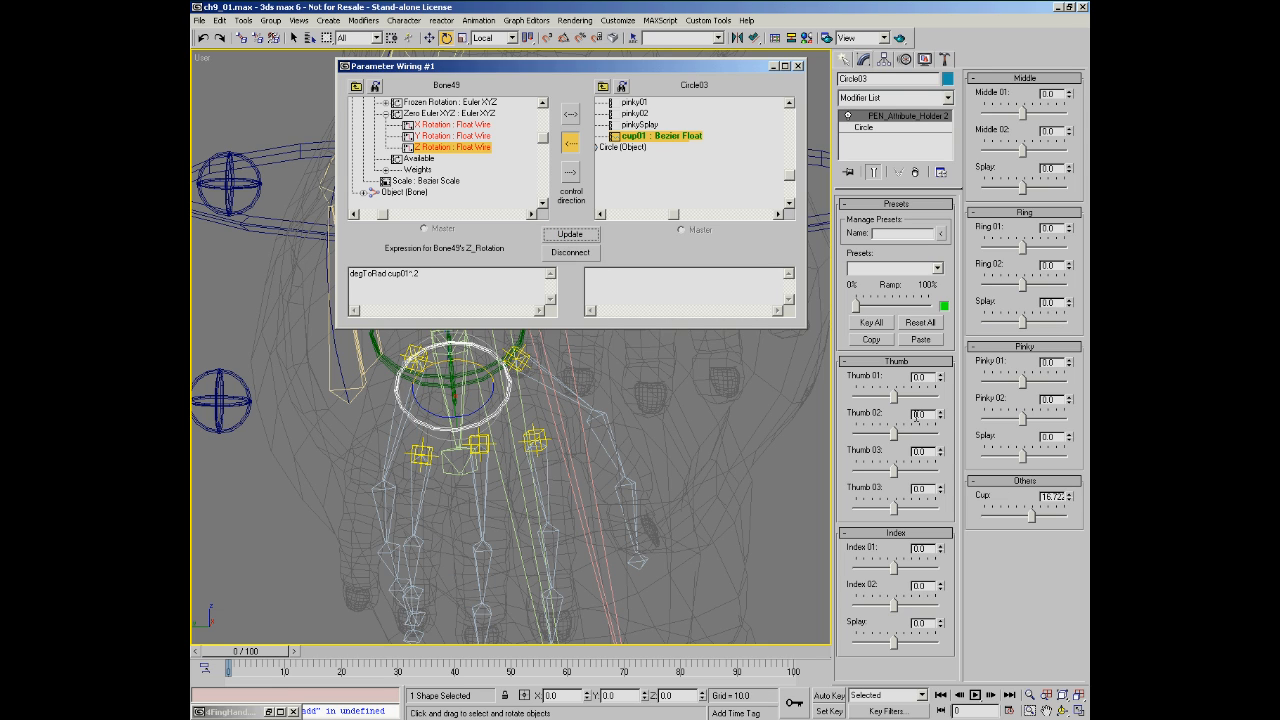
{"action": "left_click_drag", "start_coordinate": [1031, 515], "coordinate": [1028, 515]}
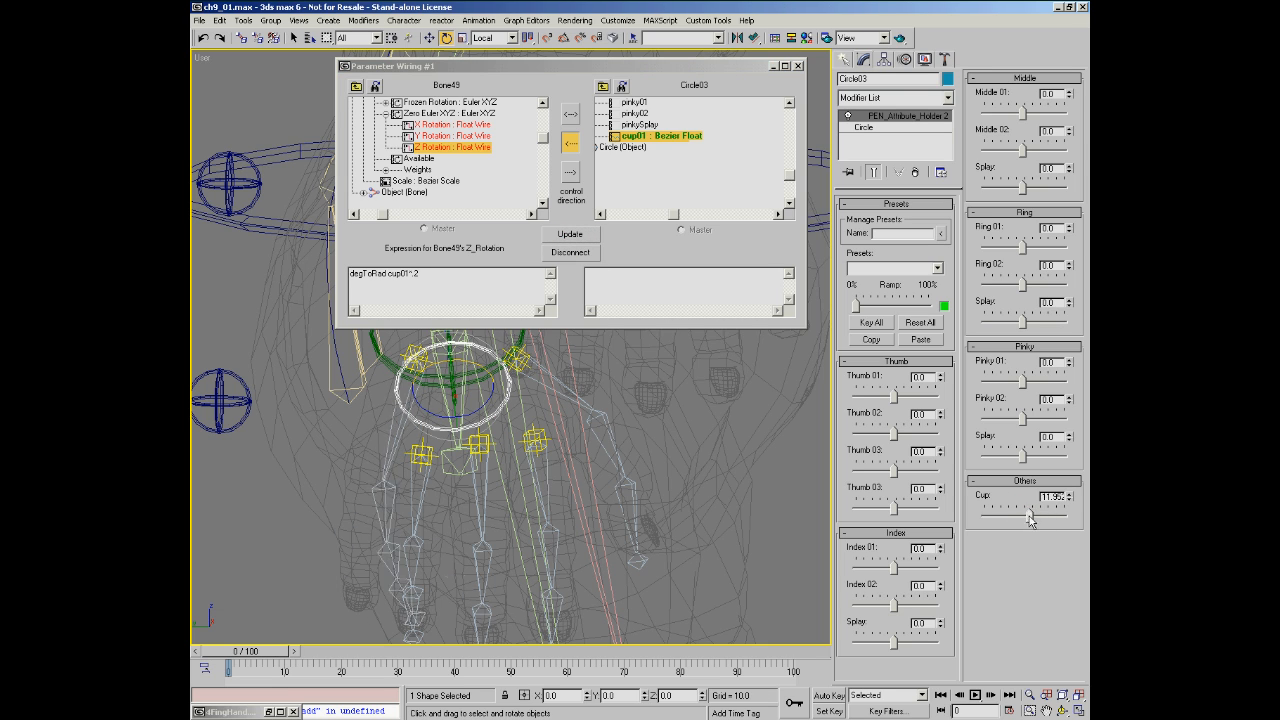
- Update the Z Rotation wire expression to degToRad cup01*.1, test Cup at about 13.5, and close the wiring dialog
{"action": "left_click_drag", "start_coordinate": [414, 273], "coordinate": [423, 274]}
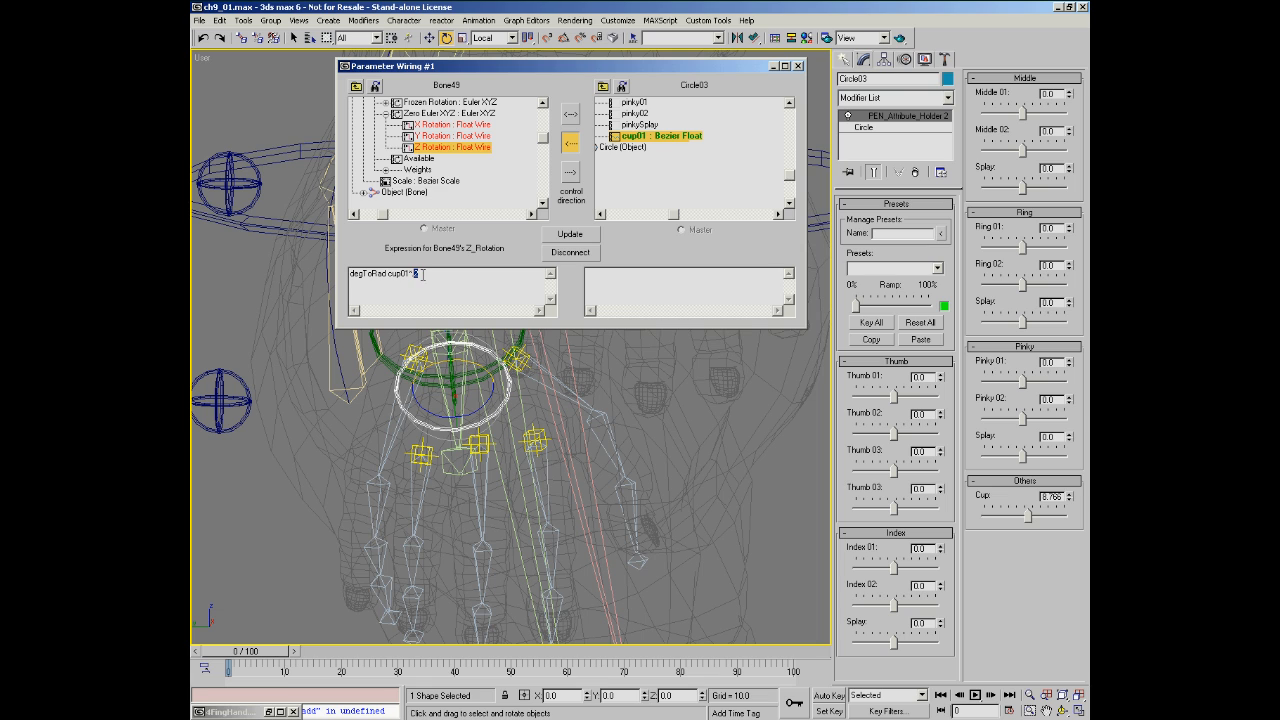
{"action": "left_click", "coordinate": [553, 237]}
{"action": "left_click_drag", "start_coordinate": [1030, 517], "coordinate": [1033, 519]}
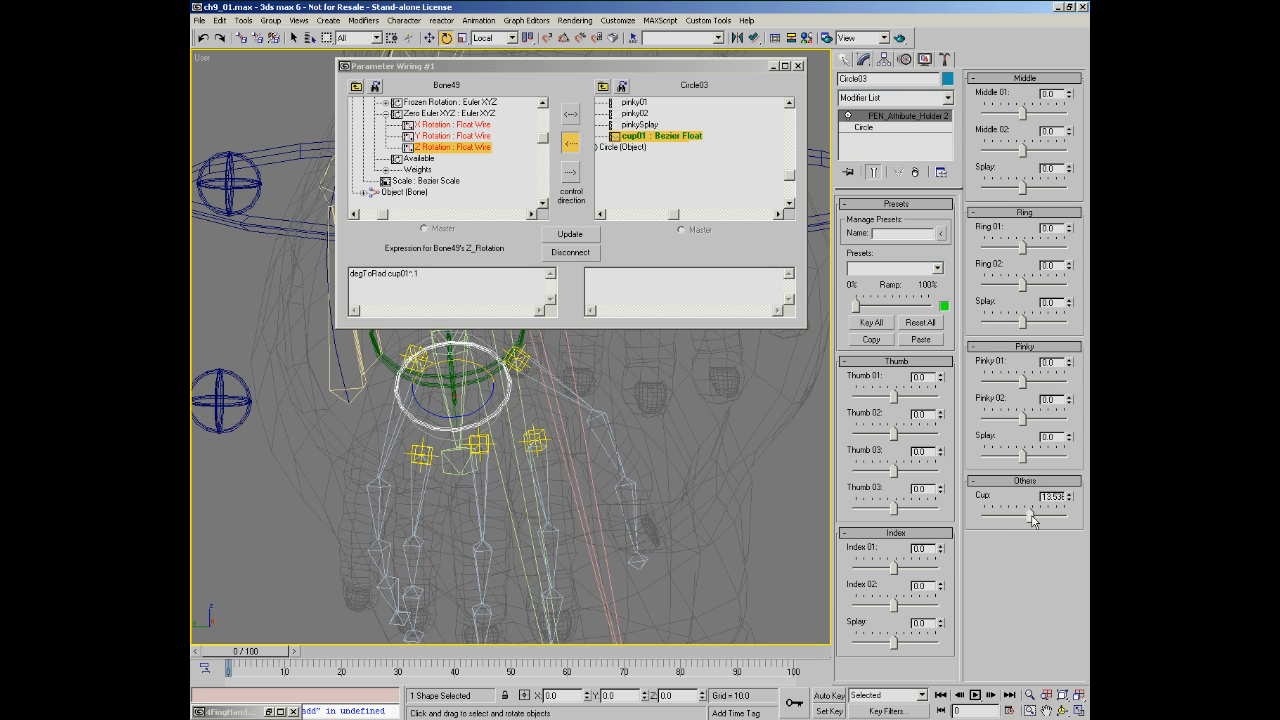
{"action": "left_click", "coordinate": [798, 66]}
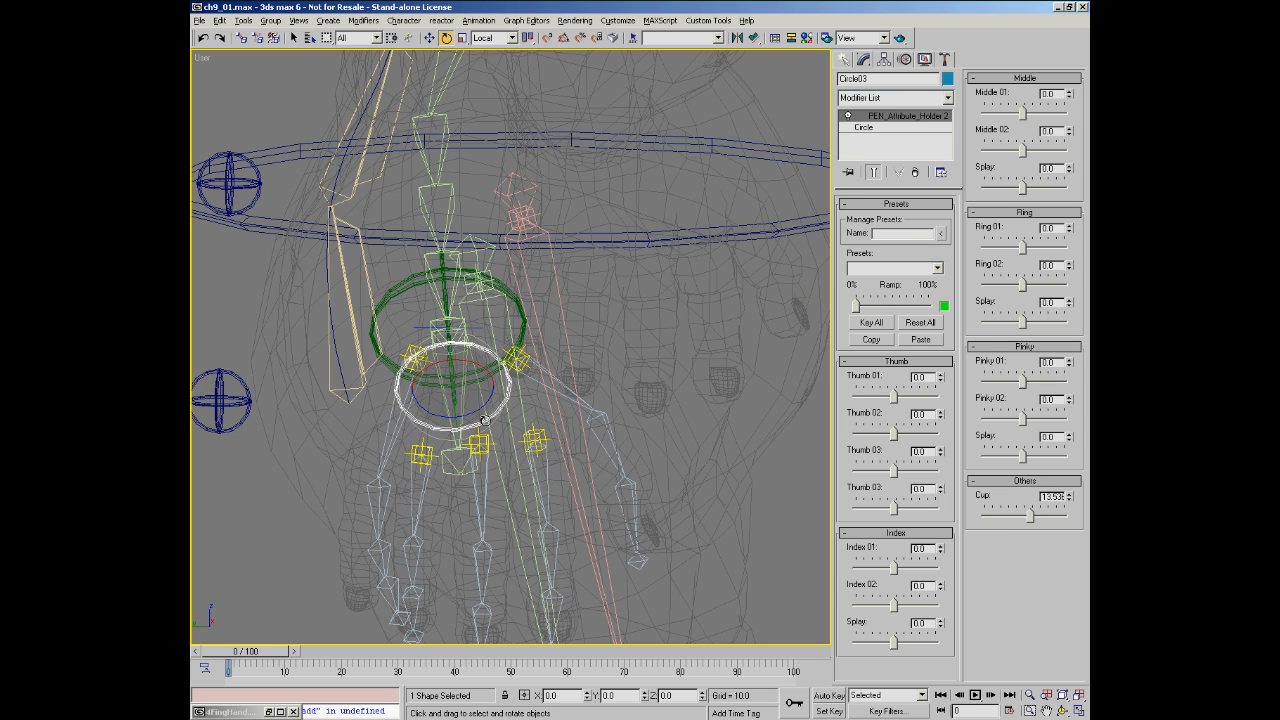